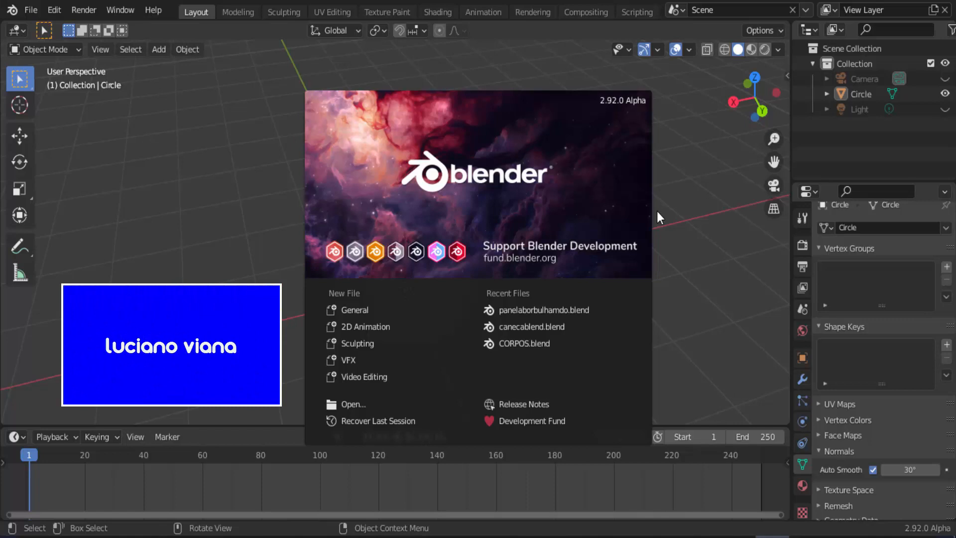
- Rename the saucepan object from Circle to panela
left_click(656, 211)
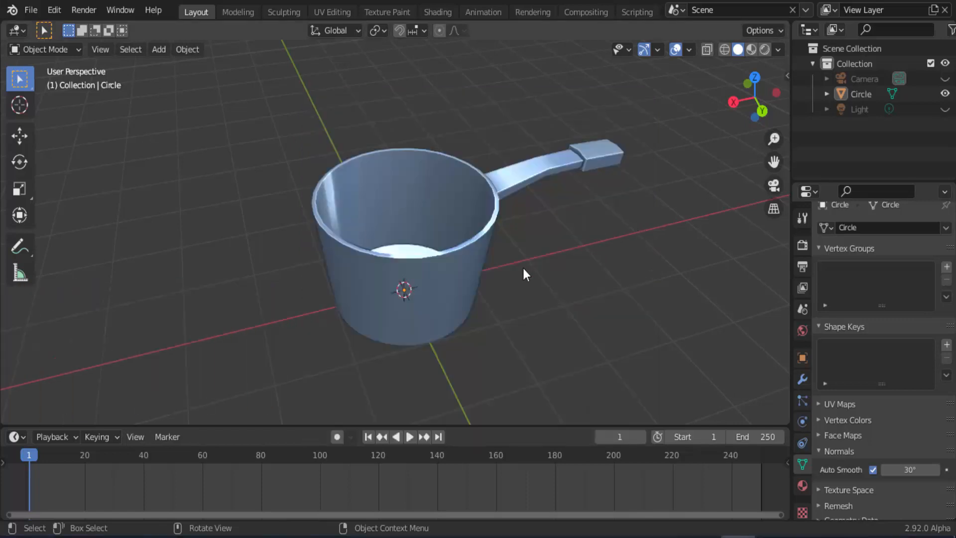
mouse_move(551, 271)
middle_mouse_down()
mouse_move(569, 282)
mouse_move(554, 275)
middle_mouse_up()
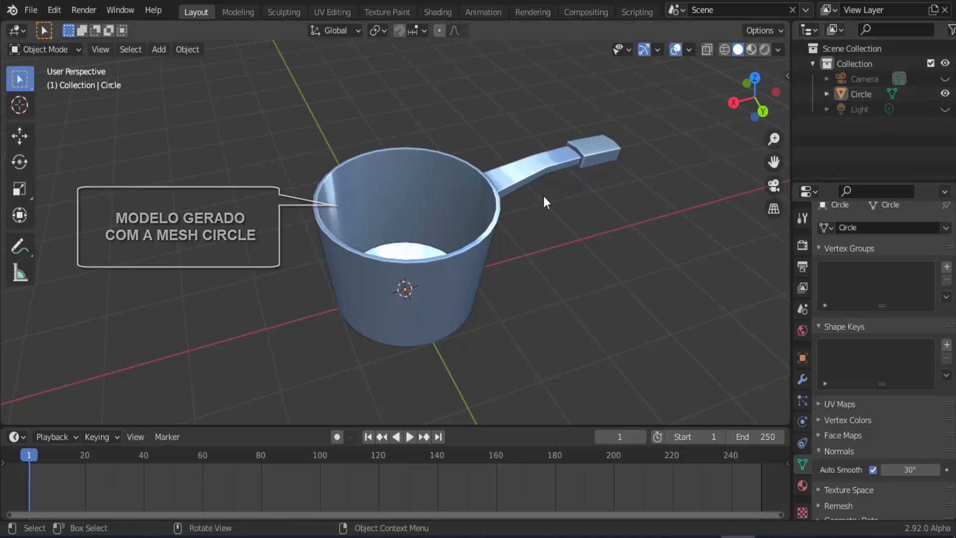
left_click(861, 94)
double_click(861, 93)
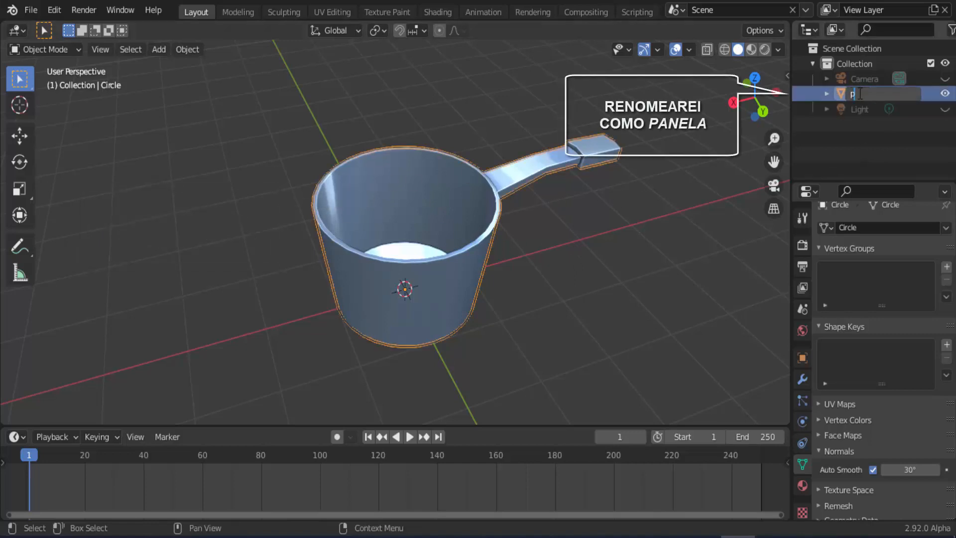
key("Return")
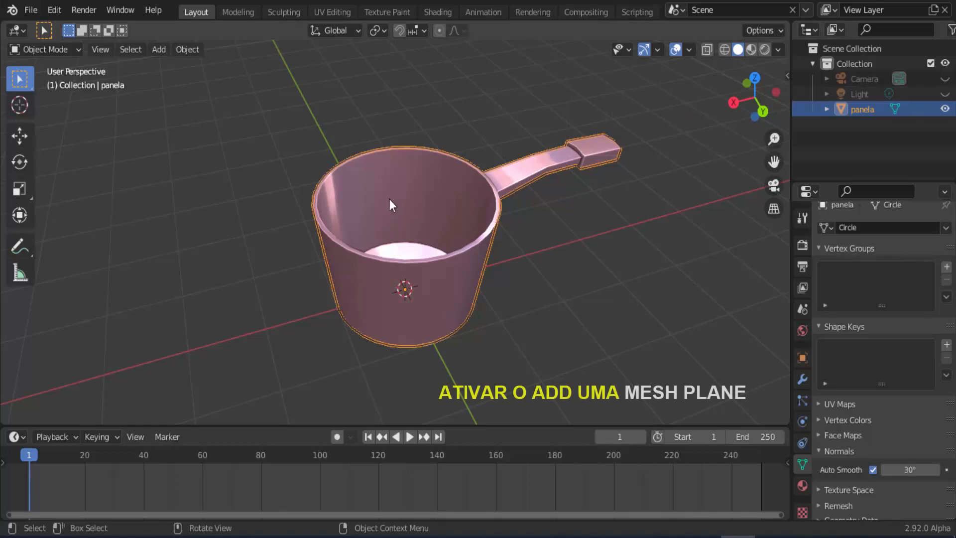
- Add a plane mesh and raise it along the Z axis to just below the pan's rim
left_click(160, 50)
mouse_move(171, 68)
left_click(289, 67)
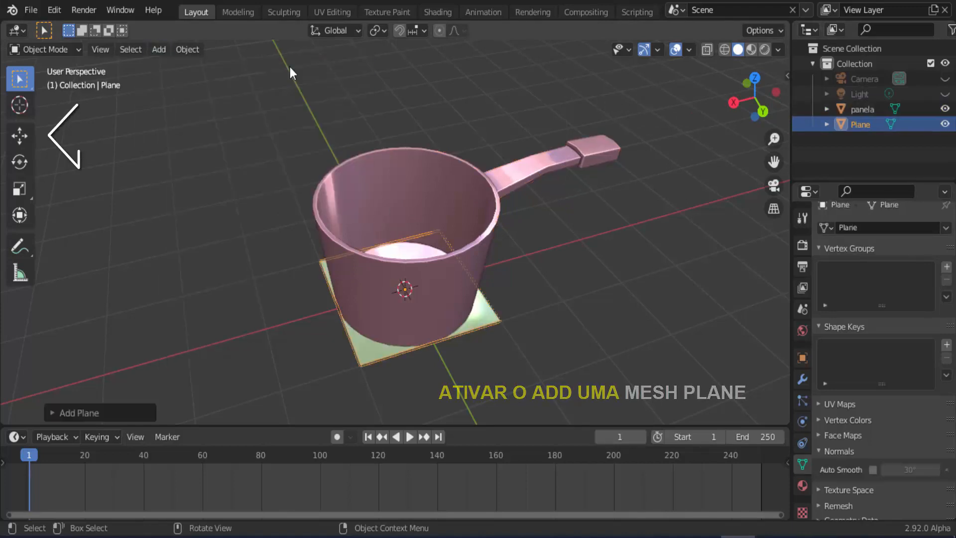
left_click(20, 135)
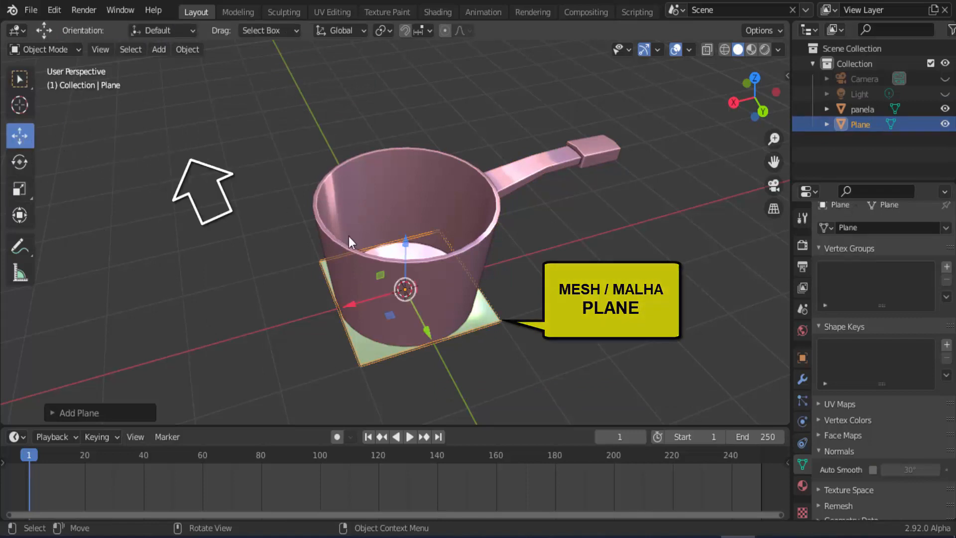
left_click_drag(406, 246, 409, 165)
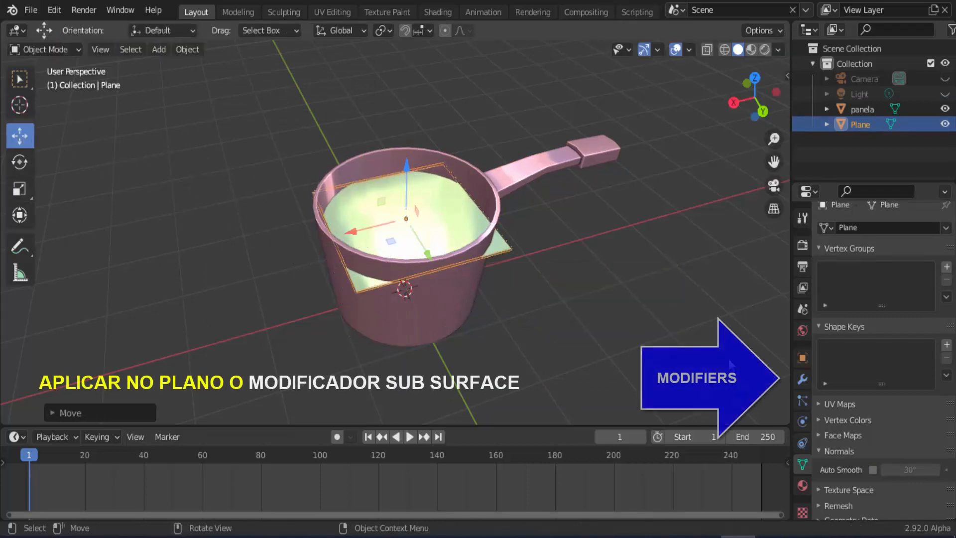
- Add a Subdivision Surface modifier to the plane with viewport and render levels of 5, and apply it
left_click(799, 378)
left_click(849, 235)
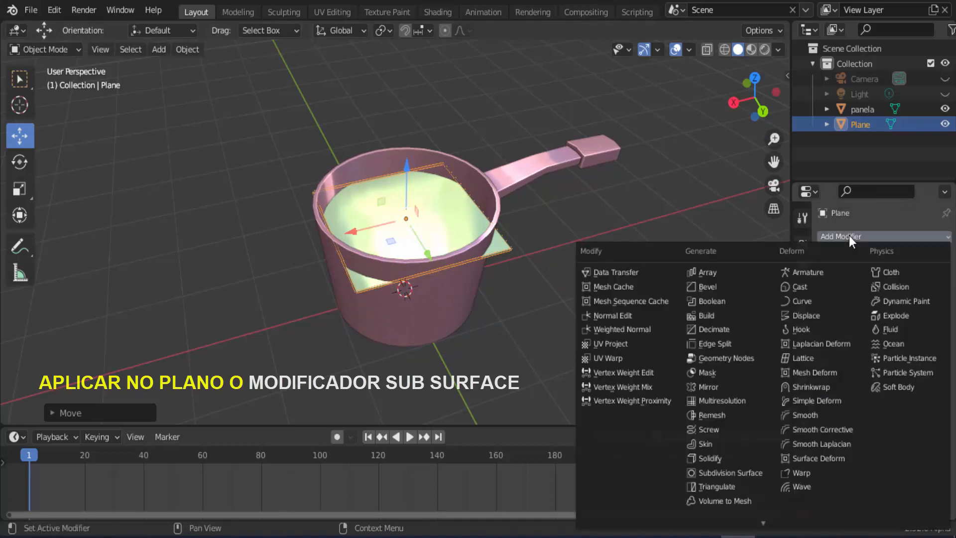
left_click(772, 474)
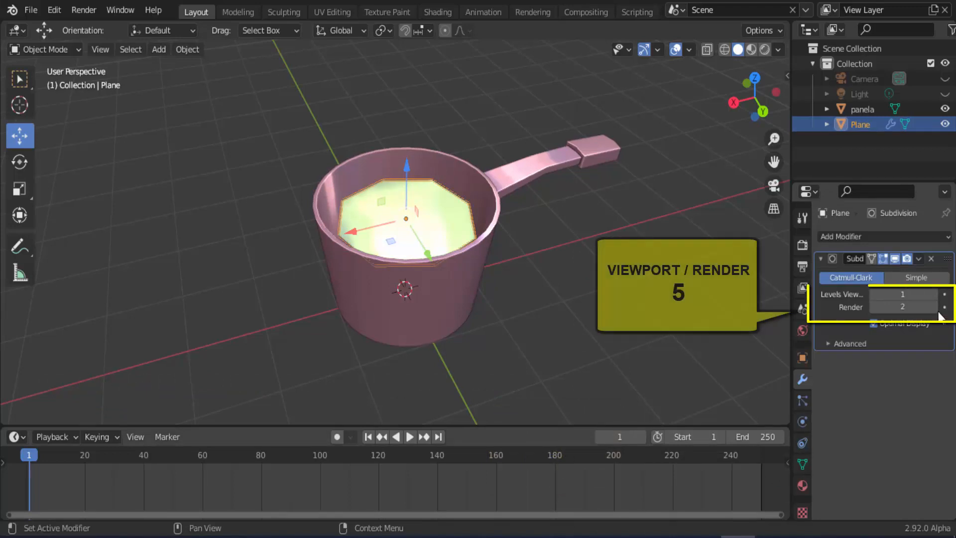
left_click(934, 294)
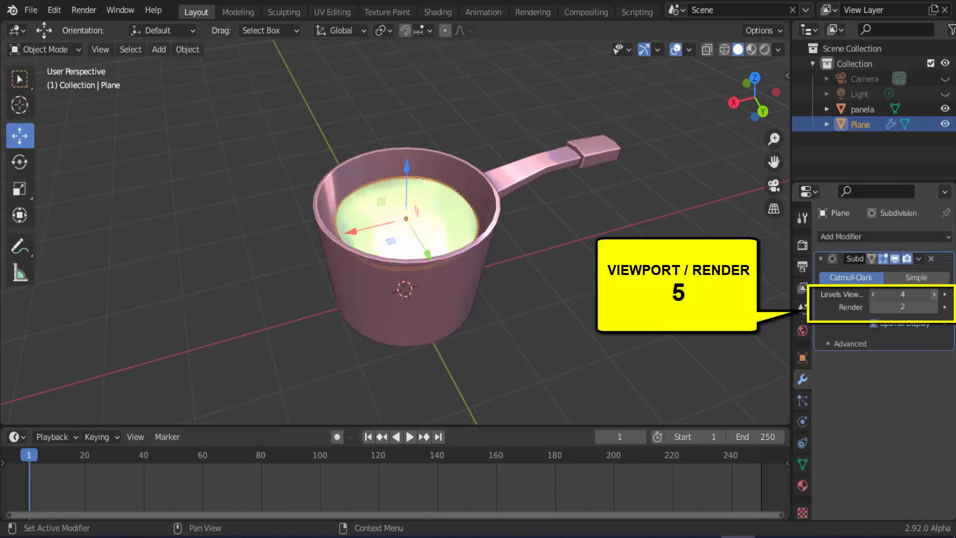
left_click(934, 307)
left_click(934, 307)
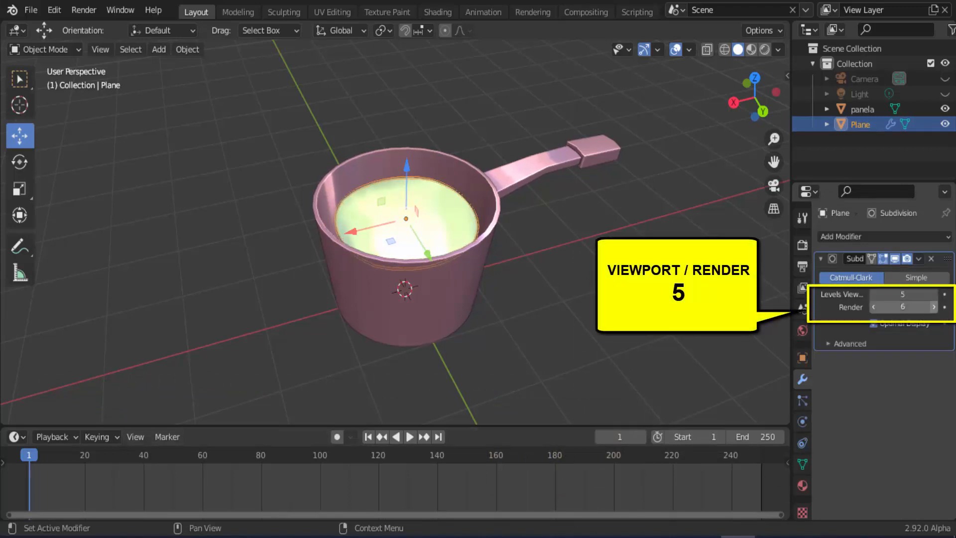
left_click(873, 307)
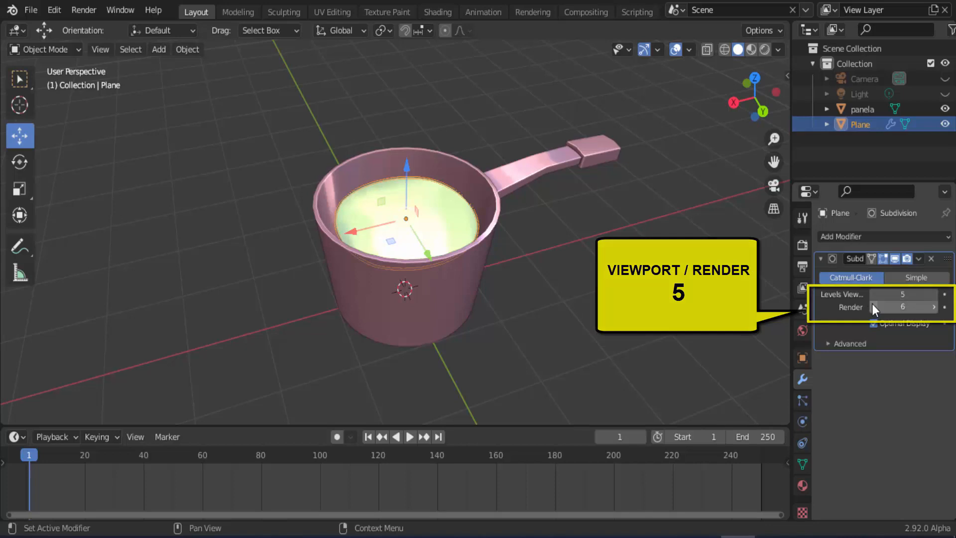
left_click(918, 258)
left_click(875, 274)
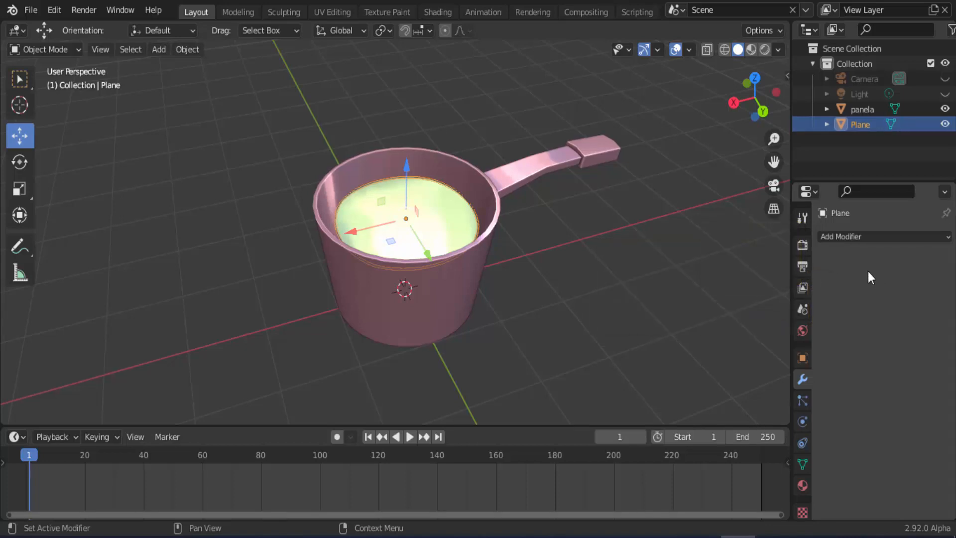
- Scale the plane up to meet the pan's inner wall and duplicate it about 0.15 m lower along the Z axis
key("s")
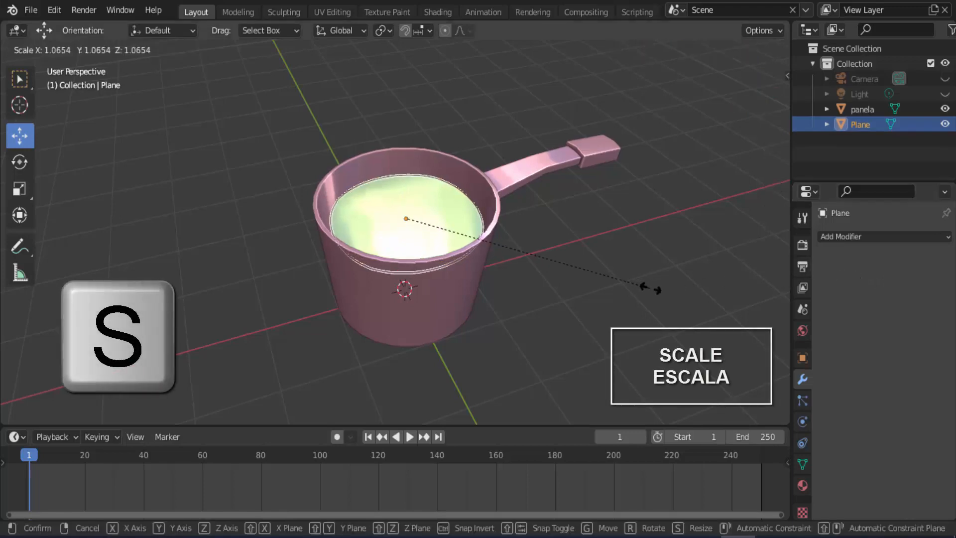
left_click(662, 301)
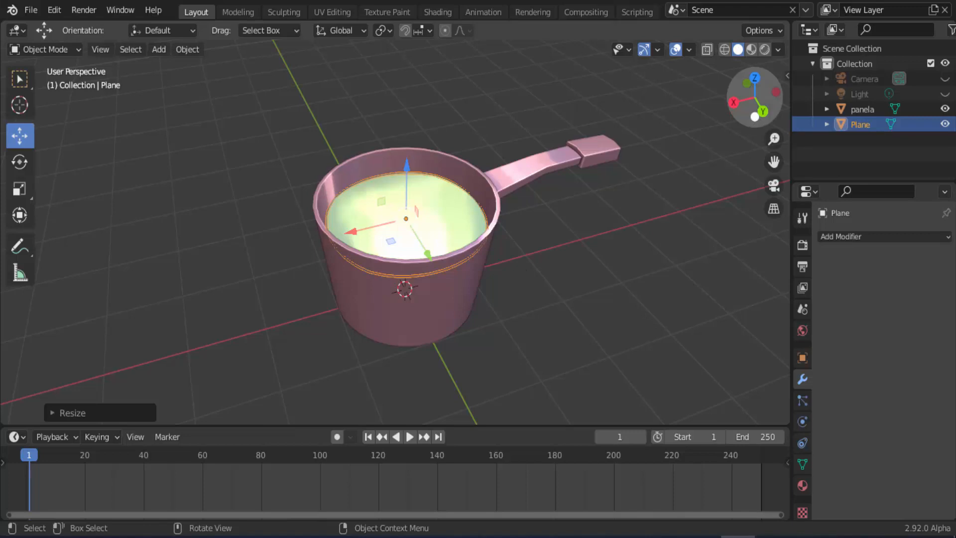
mouse_move(754, 100)
left_mouse_down()
mouse_move(756, 79)
mouse_move(755, 97)
left_mouse_up()
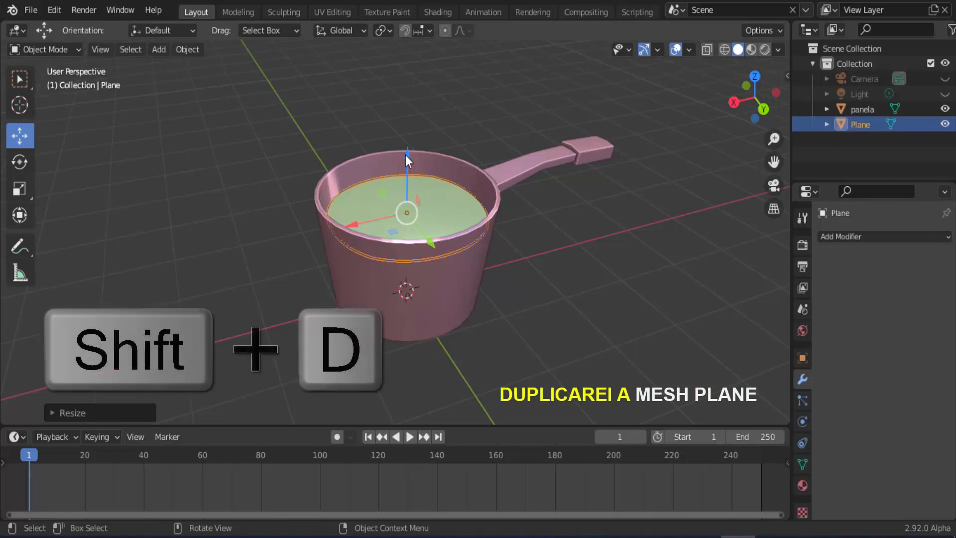
key("shift+d")
key("z")
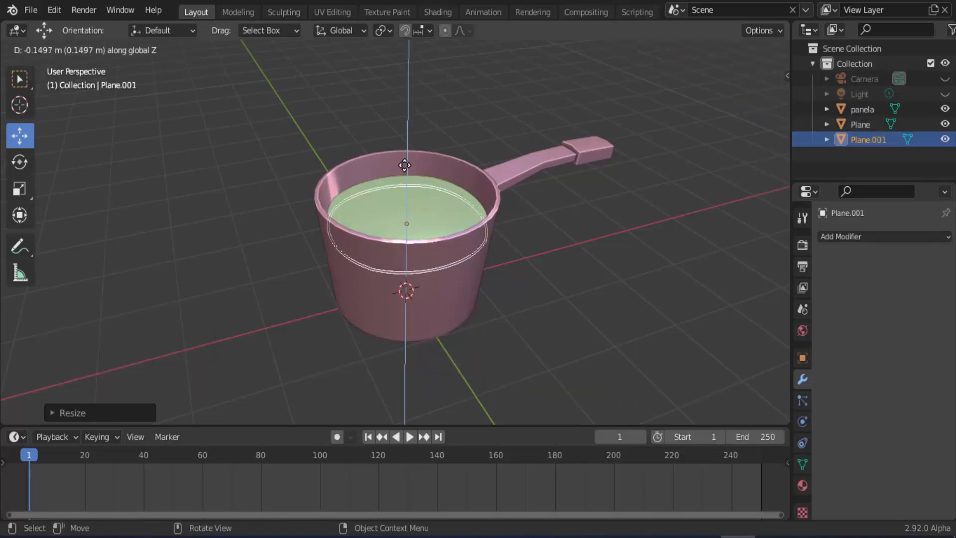
left_click(404, 165)
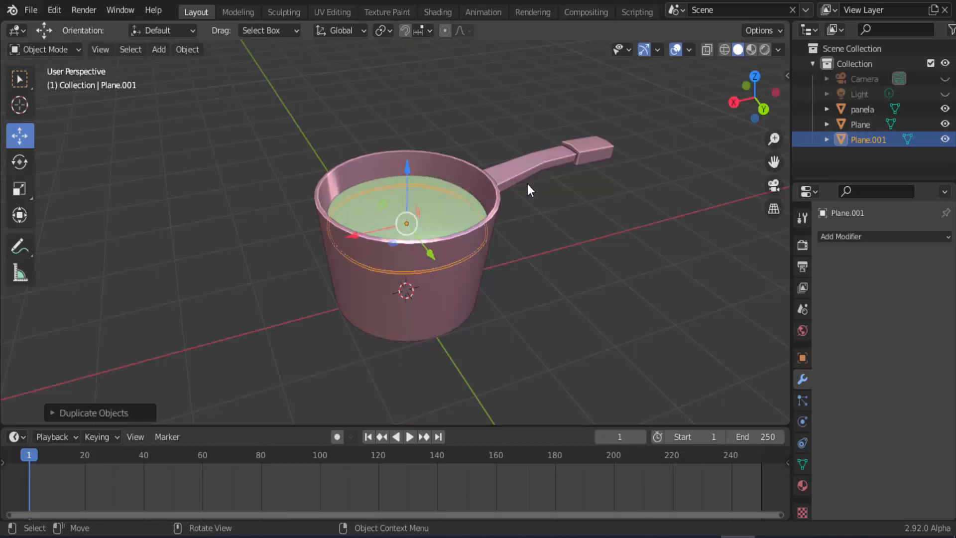
- Rename the upper liquid-surface plane as água fervente
left_click(432, 185)
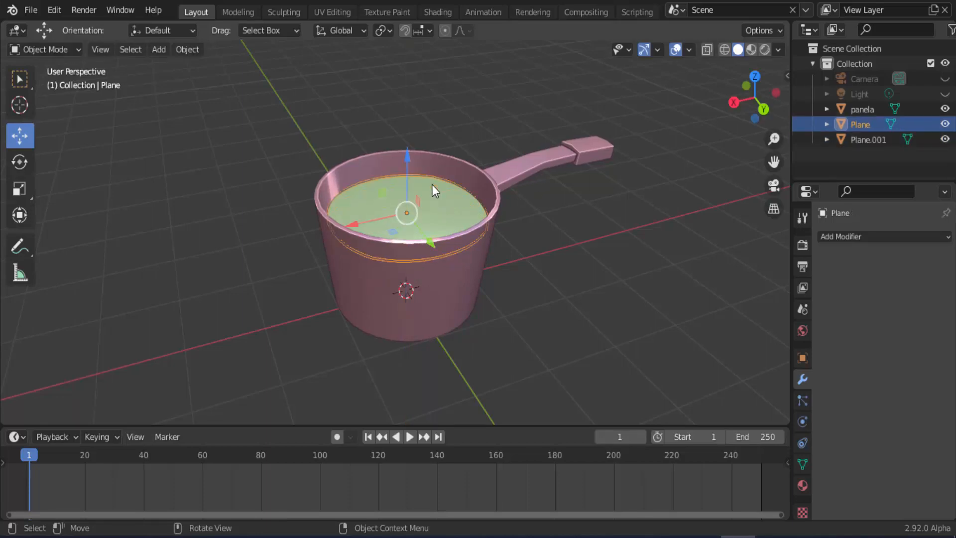
double_click(859, 124)
type("água fervent")
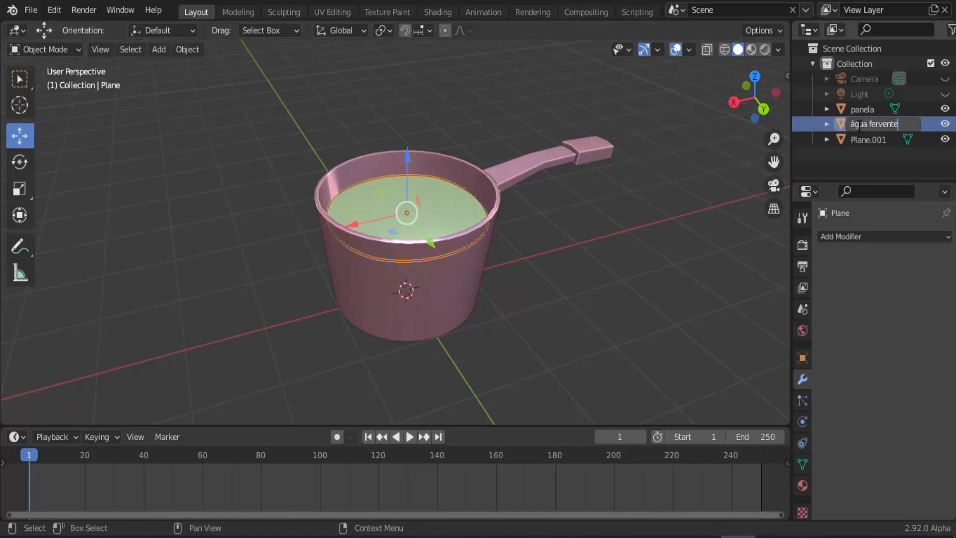
key("Return")
- Rename the lower duplicate plane as emissor
left_click(866, 126)
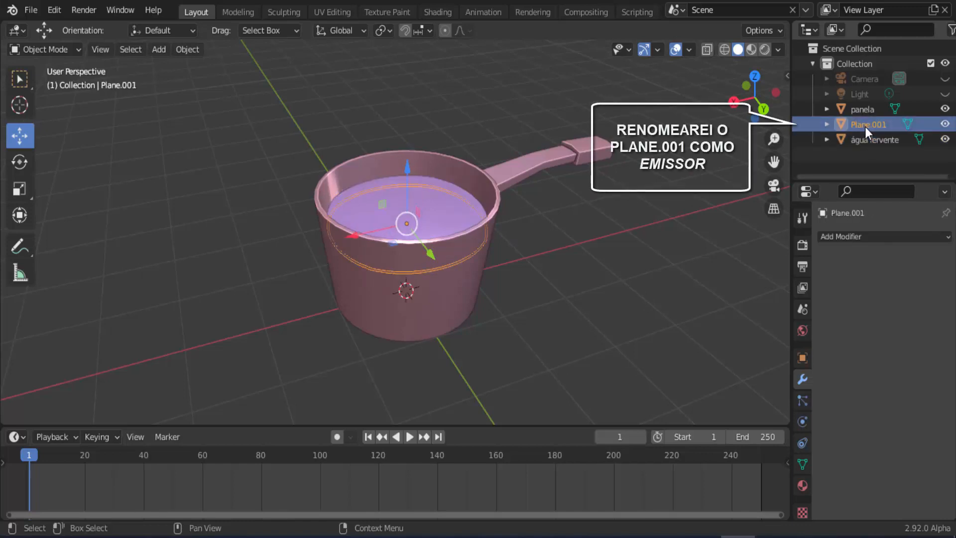
double_click(865, 126)
type("emissor")
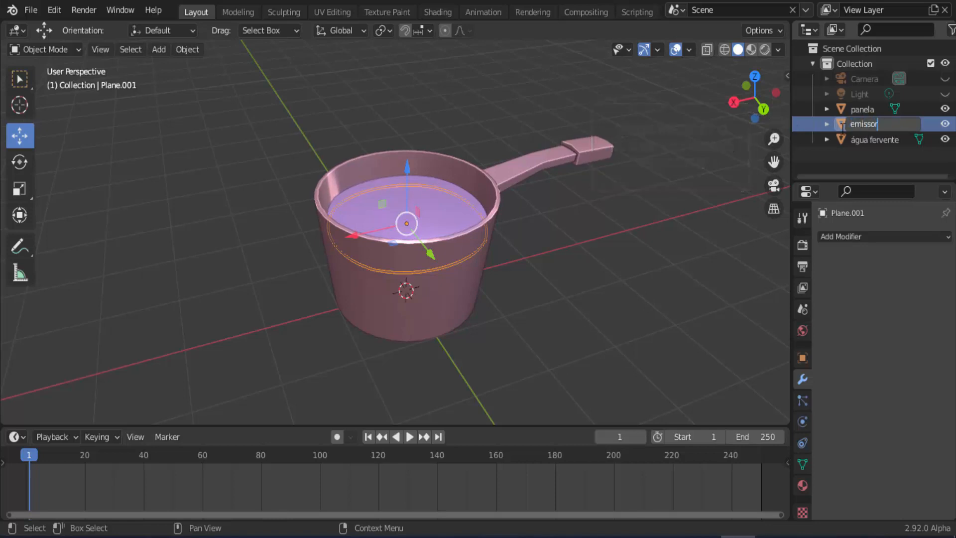
key("Return")
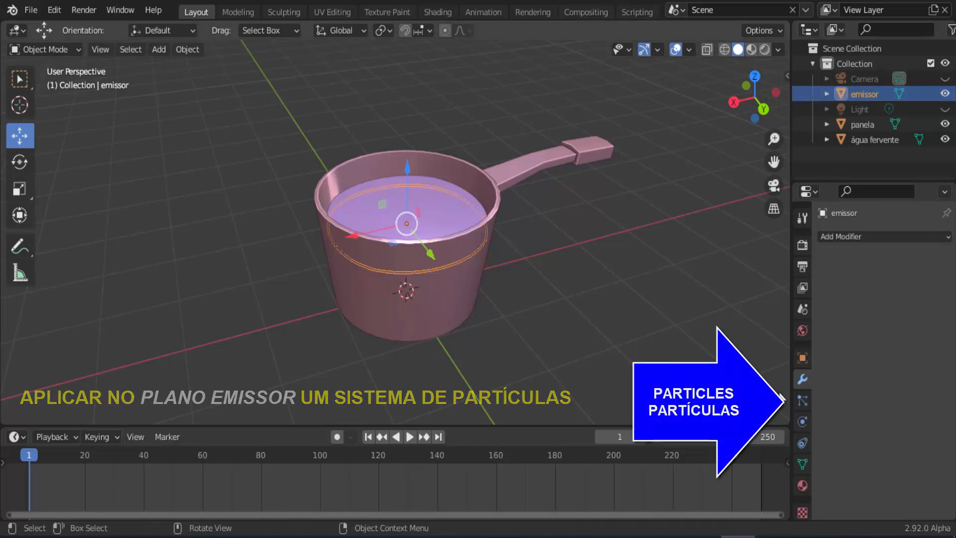
- Add an emitter particle system to the emissor plane and play the animation briefly to preview it
left_click(801, 401)
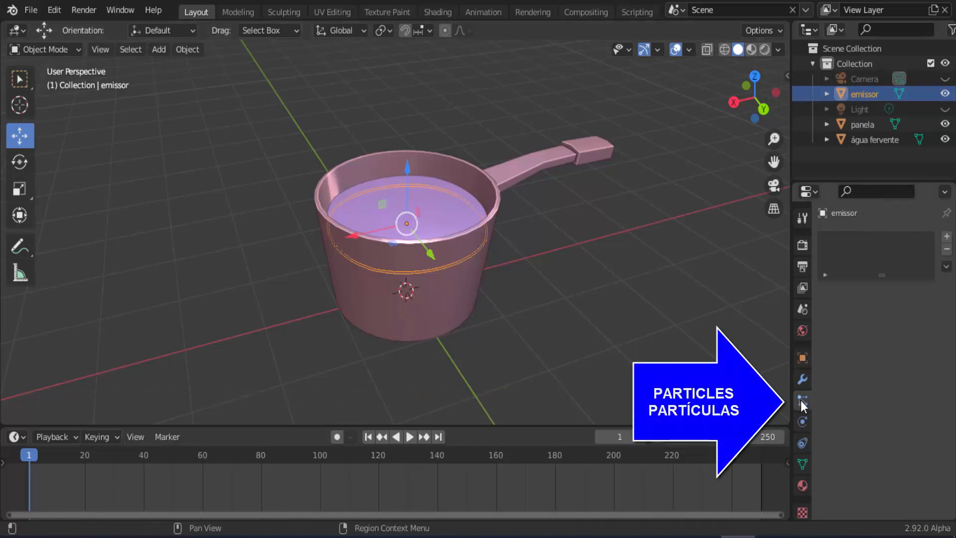
left_click(946, 236)
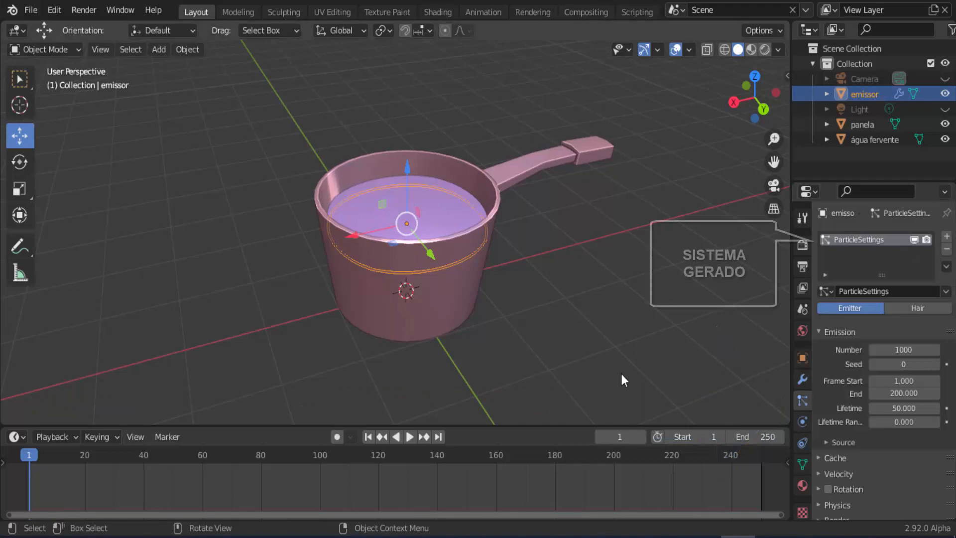
left_click(410, 436)
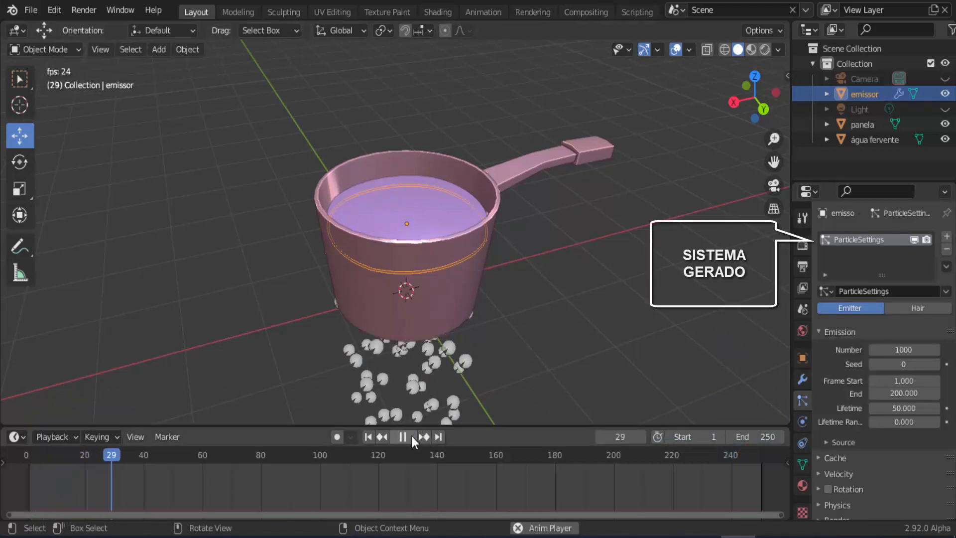
left_click(411, 436)
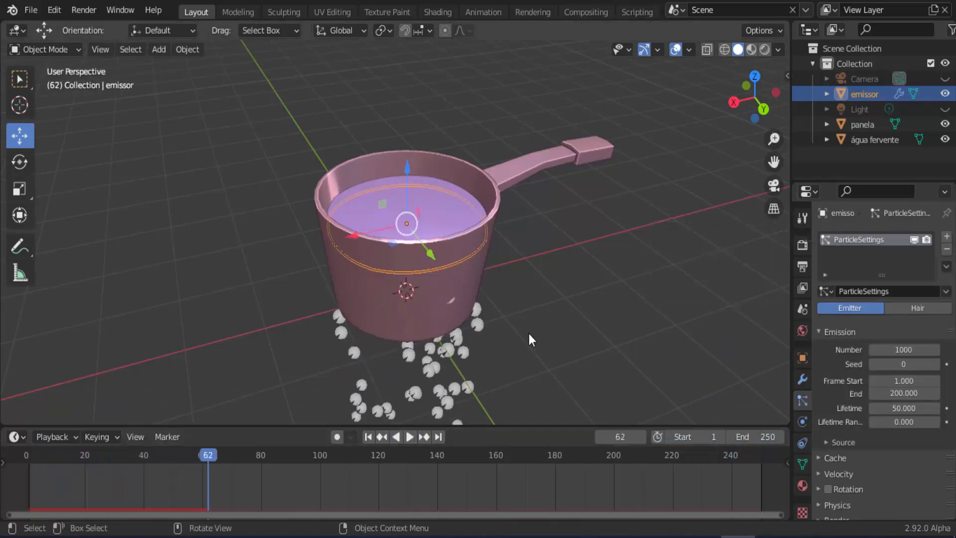
- Set the particle system's gravity field weight to 0 and preview the emission from the first frame
scroll(834, 389, "down", 5)
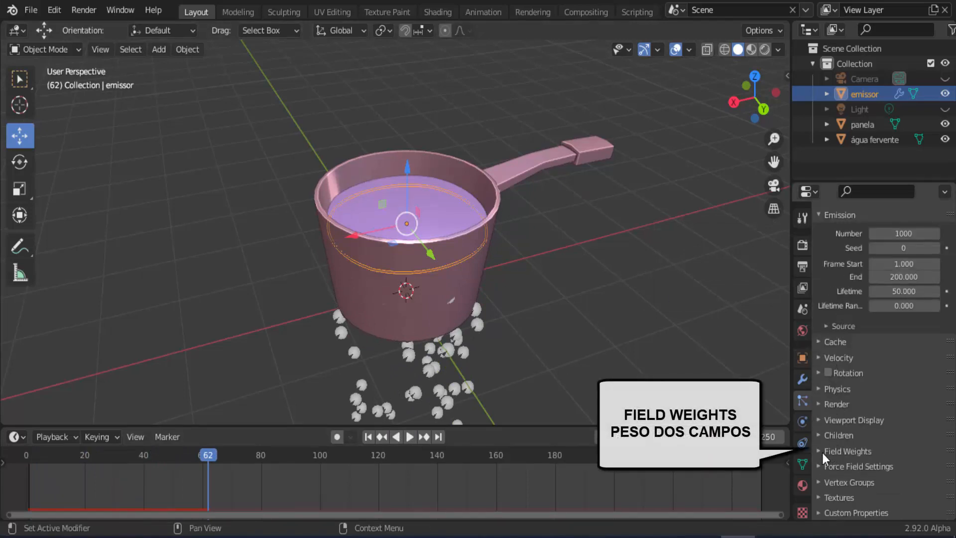
left_click(821, 450)
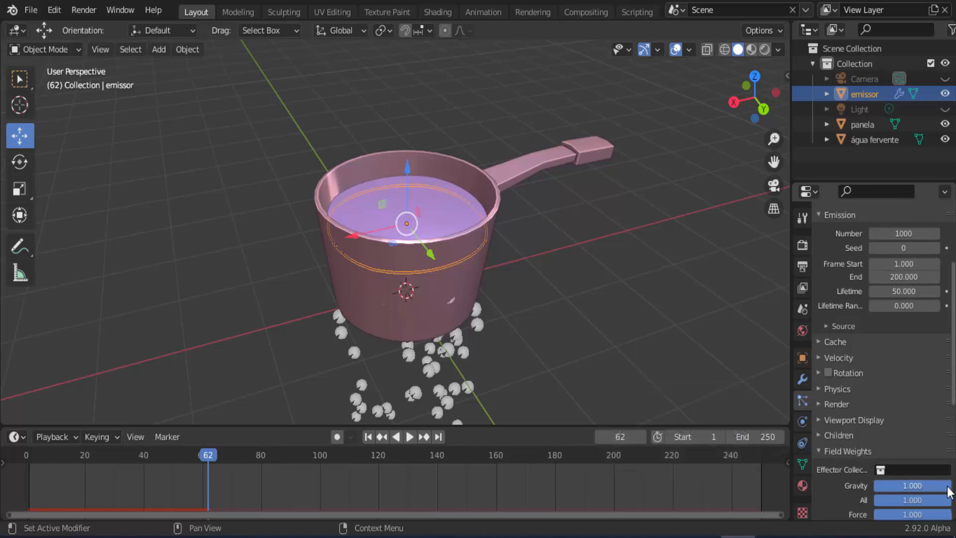
left_click_drag(937, 486, 875, 491)
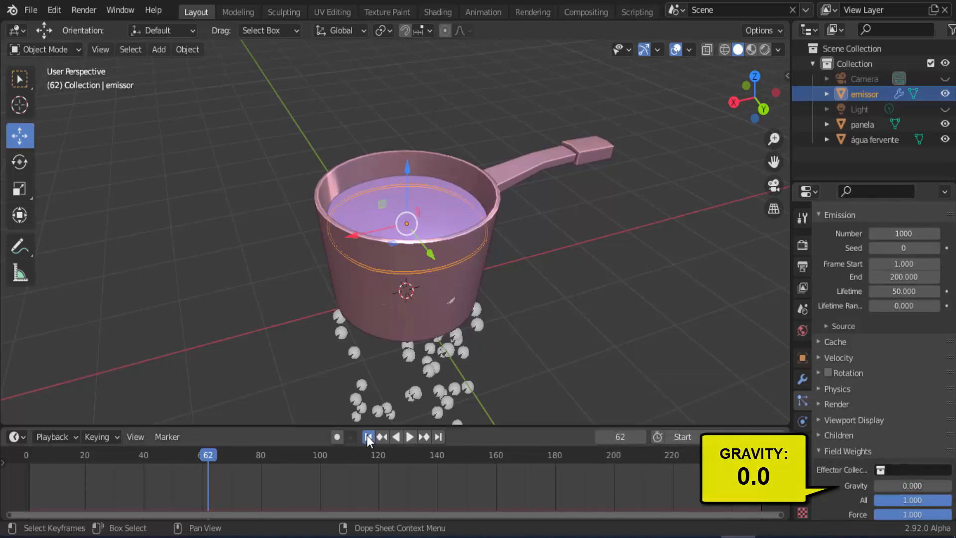
left_click(368, 437)
left_click(412, 436)
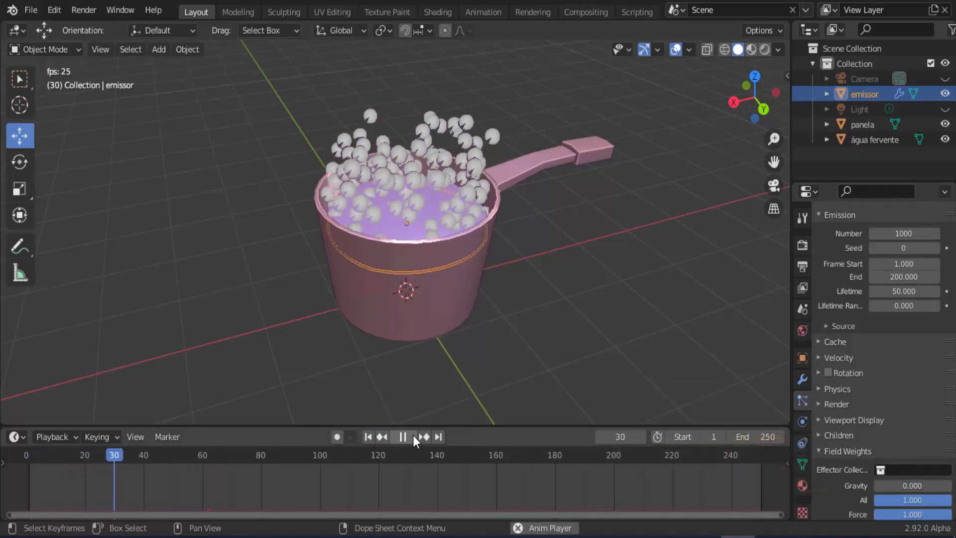
left_click(412, 436)
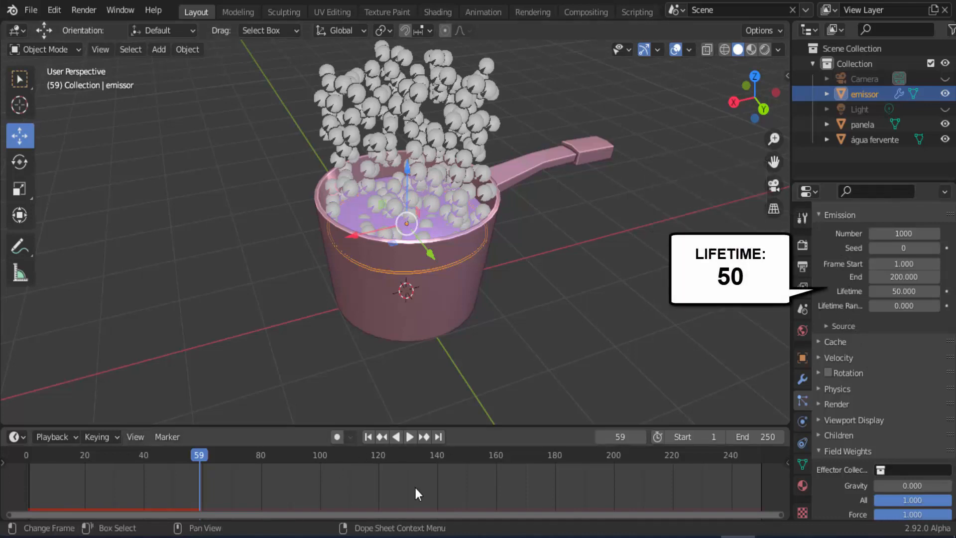
- Set the particle lifetime to 3 and switch the viewport to wireframe shading
left_click(891, 291)
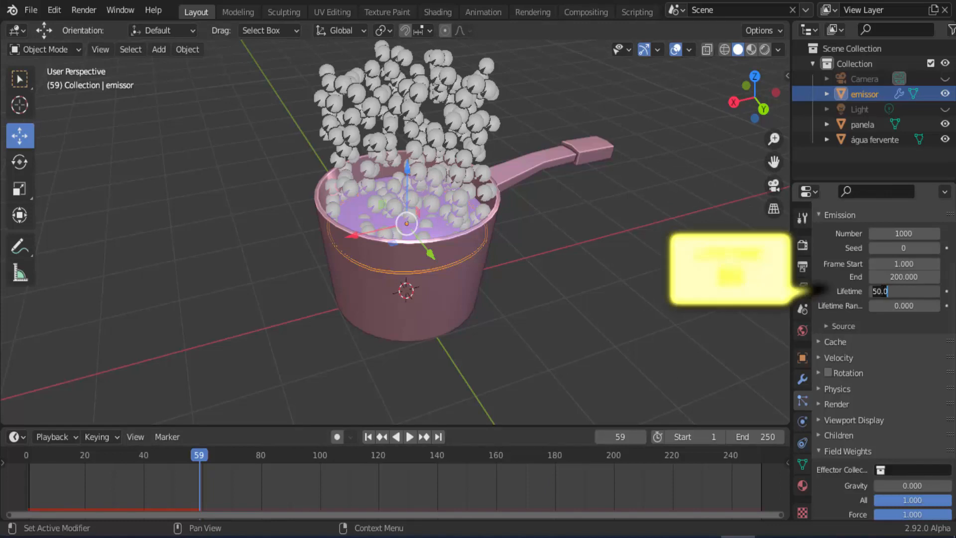
type("3")
key("Return")
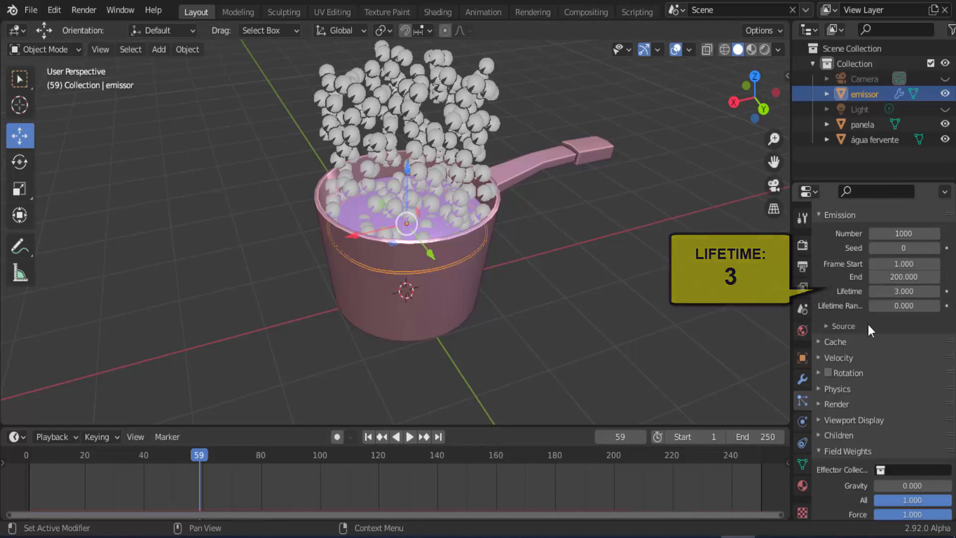
left_click(724, 49)
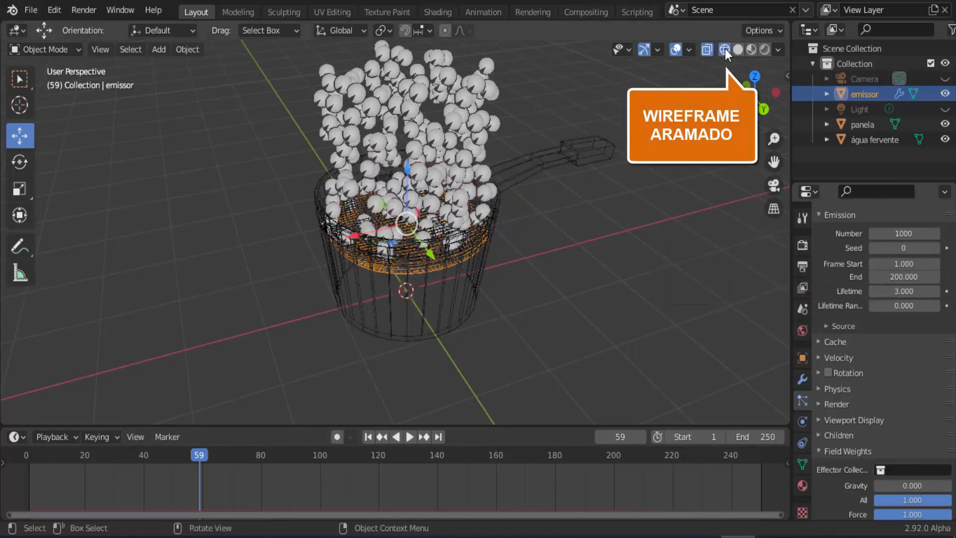
- Preview the shortened particle lifetime in wireframe from the first frame, and return to the start
left_click(369, 437)
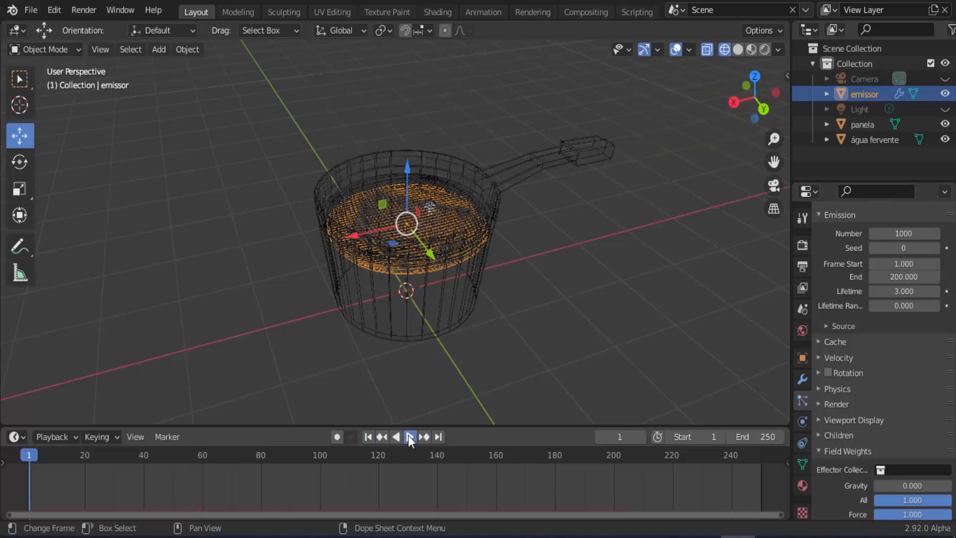
left_click(408, 436)
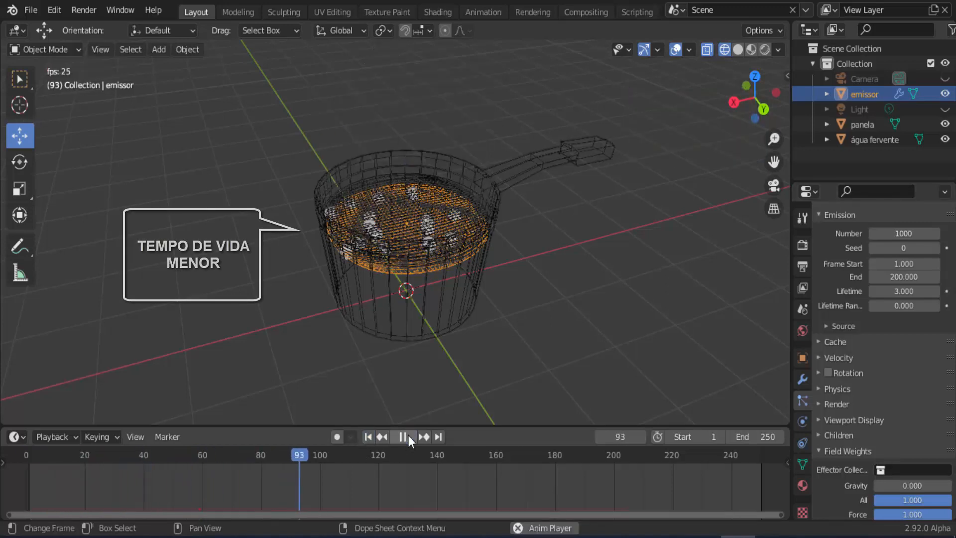
left_click(407, 436)
left_click(369, 436)
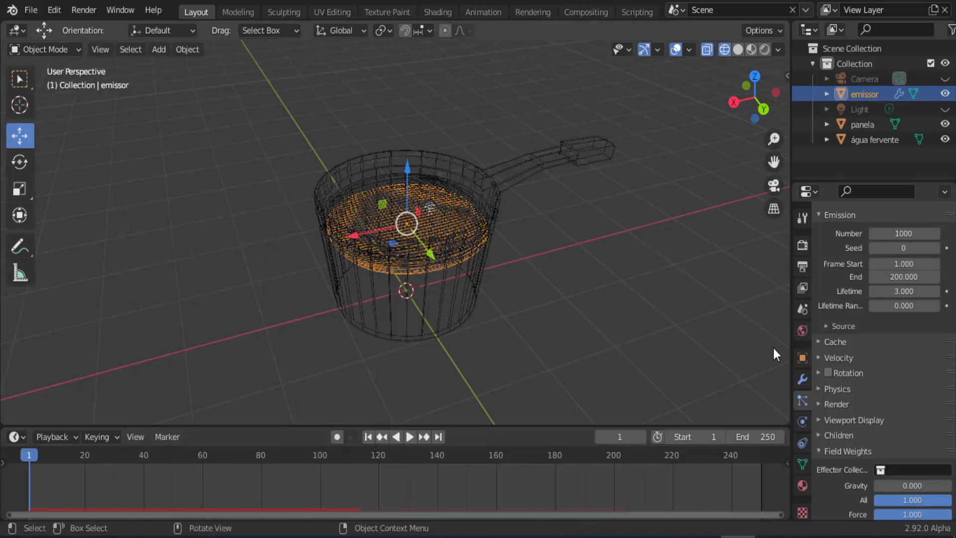
- Expand the render settings of the emissor plane's particle system
left_click(821, 402)
scroll(822, 413, "down", 3)
scroll(824, 419, "down", 3)
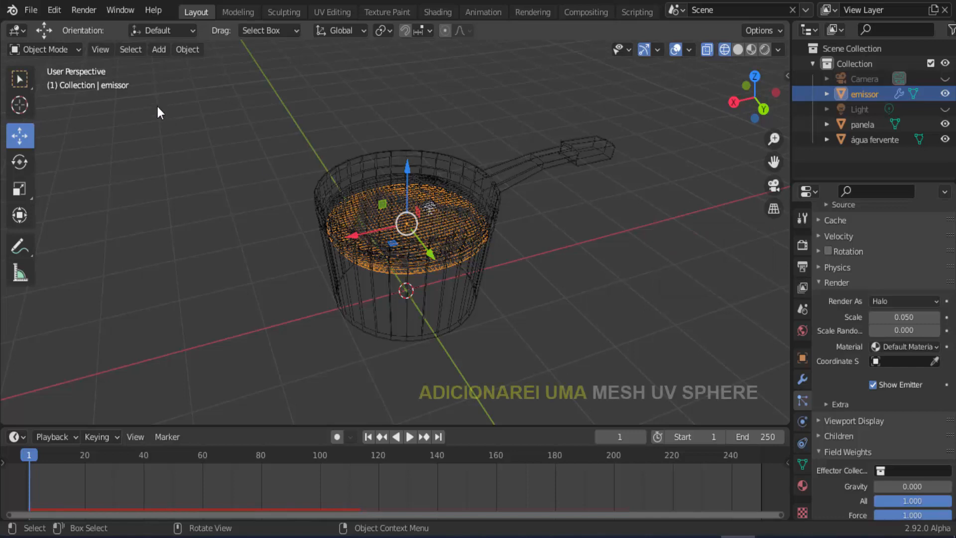
- Add a UV sphere scaled to about 0.32 and move it along the X axis to sit outside the saucepan
left_click(158, 49)
mouse_move(161, 64)
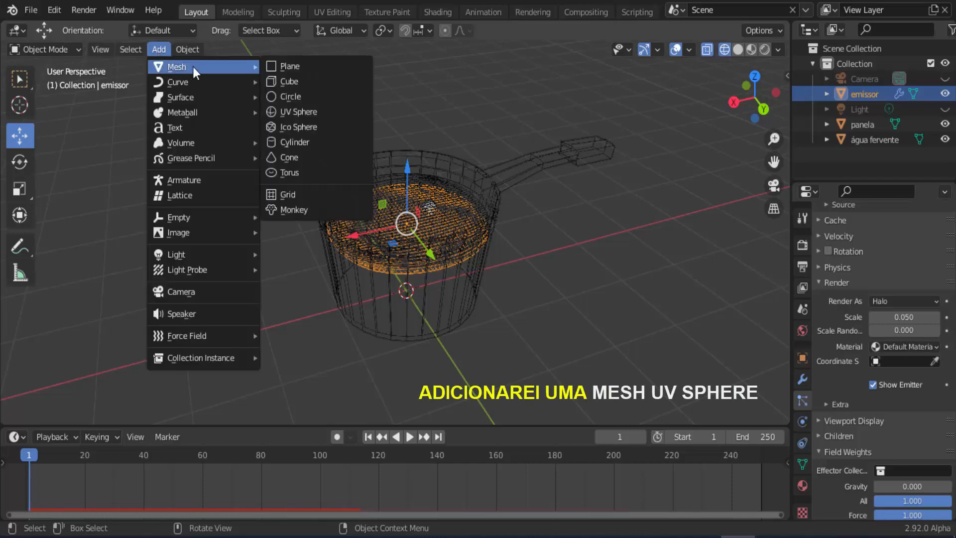
left_click(293, 111)
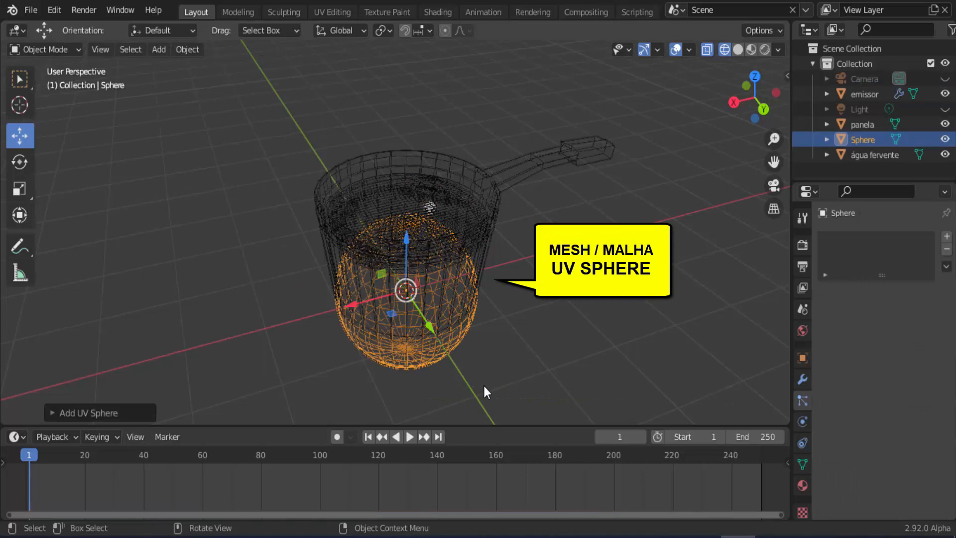
key("s")
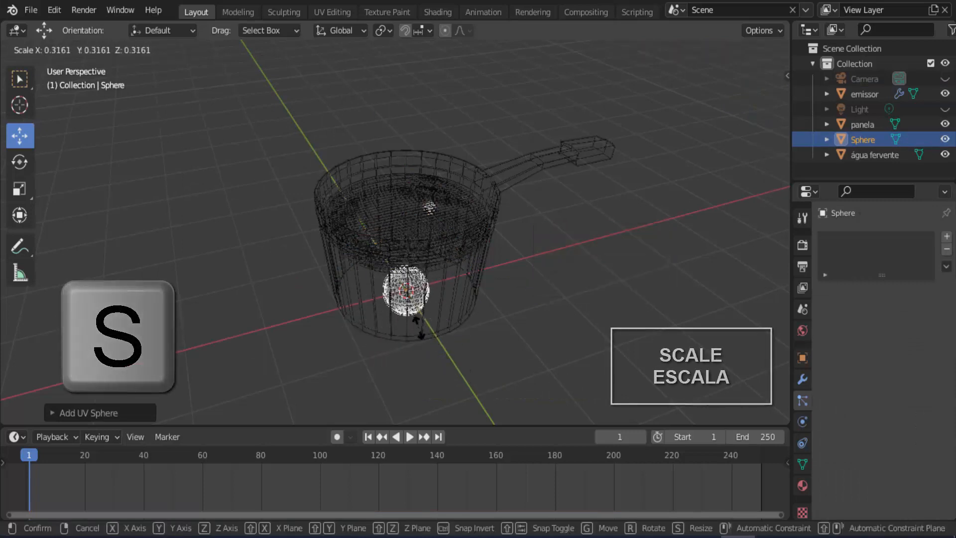
left_click(419, 324)
left_click_drag(350, 308, 679, 199)
middle_click_drag(649, 222, 645, 263)
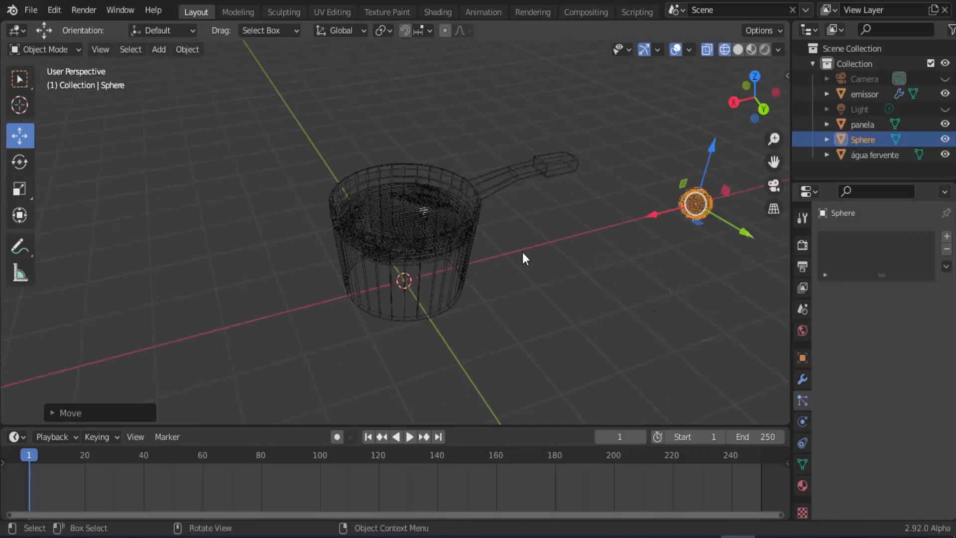
- Render the emissor plane's particles as Object, using Sphere as the instance object
left_click(852, 94)
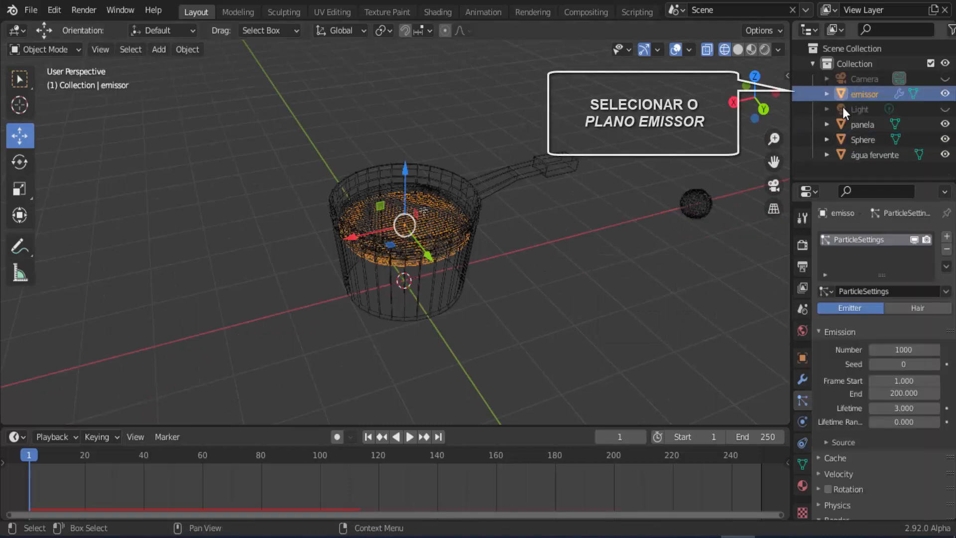
scroll(836, 372, "down", 10)
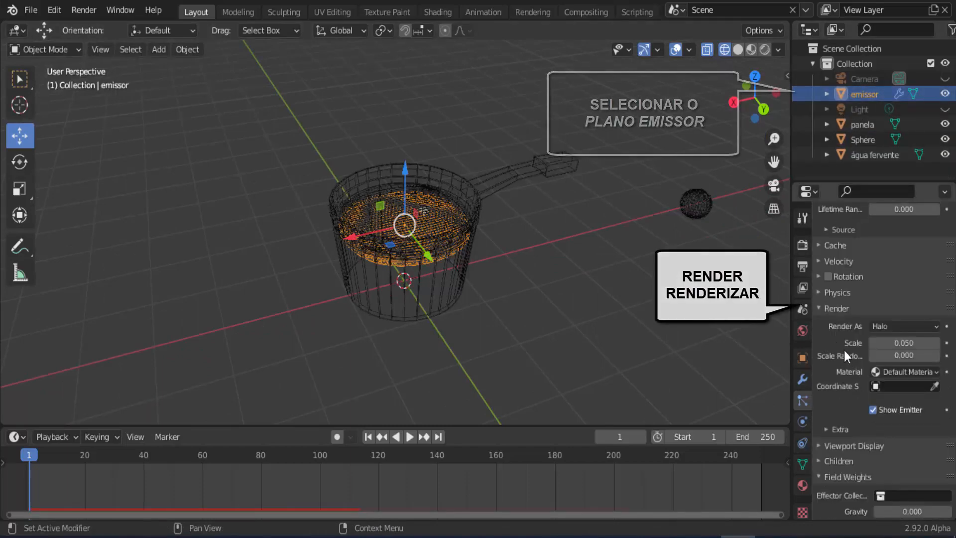
left_click(890, 326)
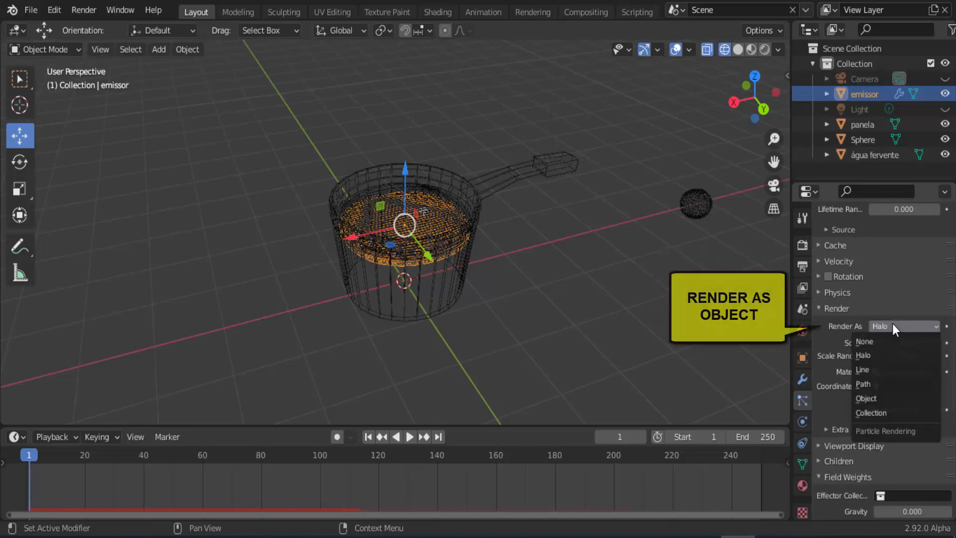
left_click(873, 397)
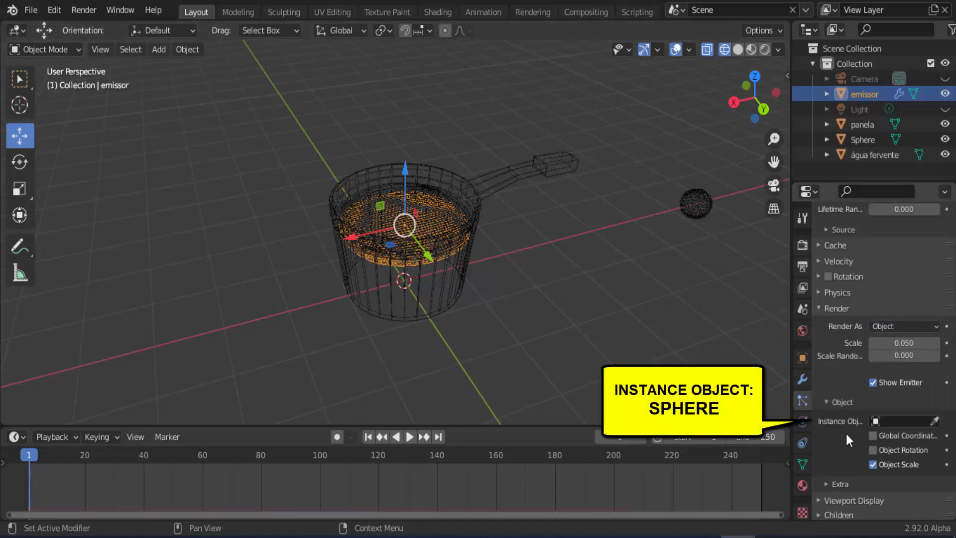
left_click(935, 421)
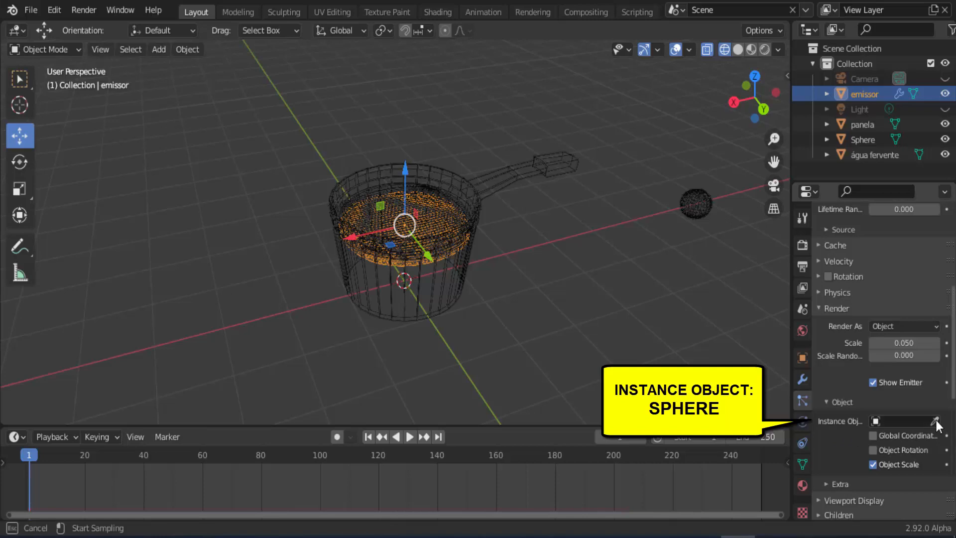
left_click(703, 190)
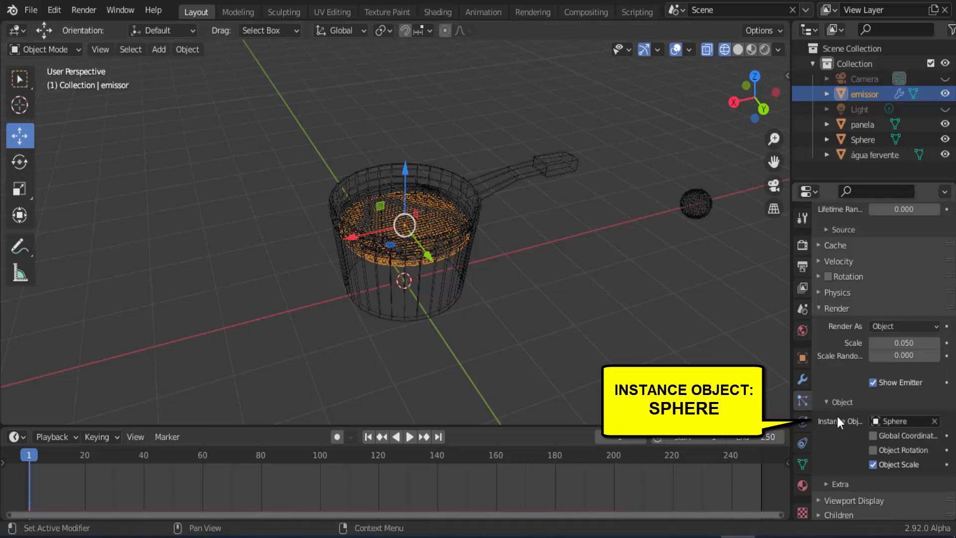
- Set the particle render scale to 0.340 and preview the sphere particles up close
left_click(409, 437)
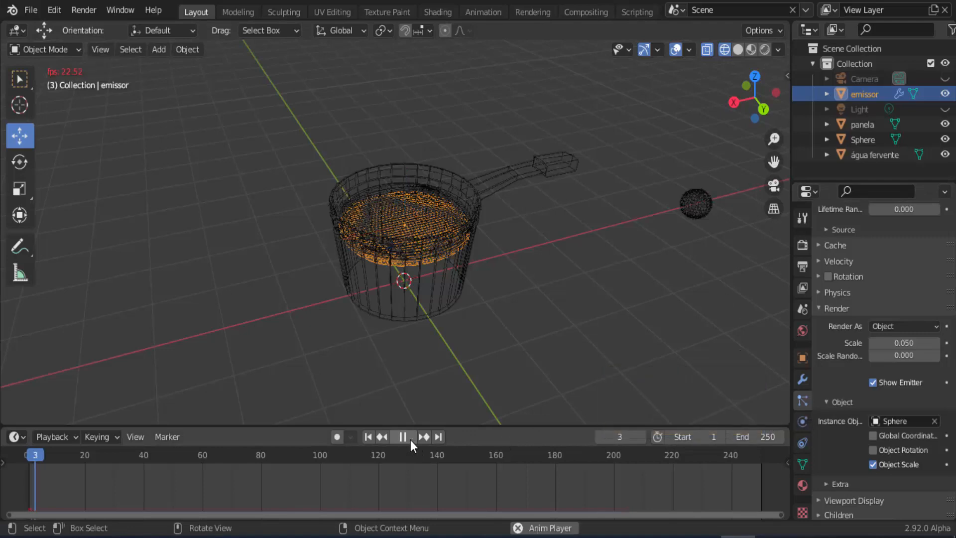
left_click(409, 438)
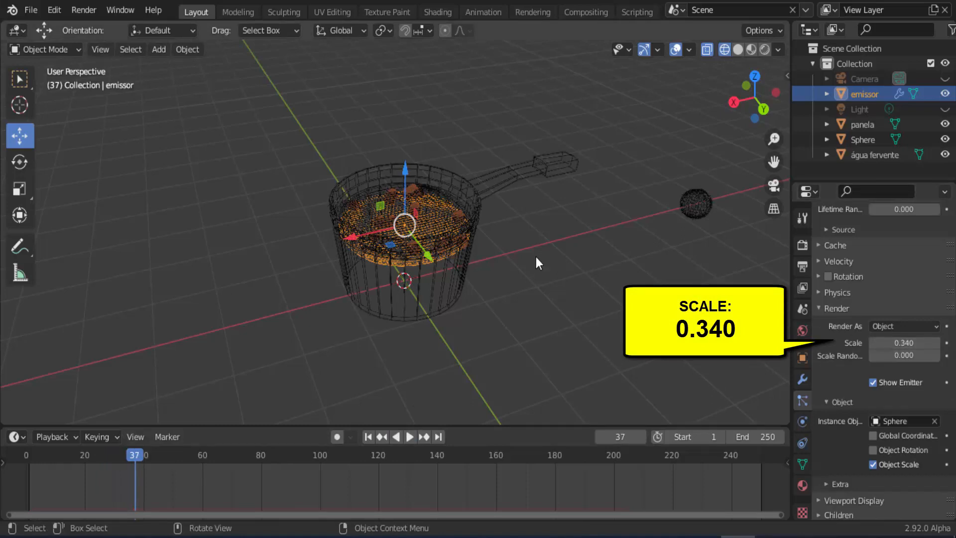
scroll(536, 256, "up", 5)
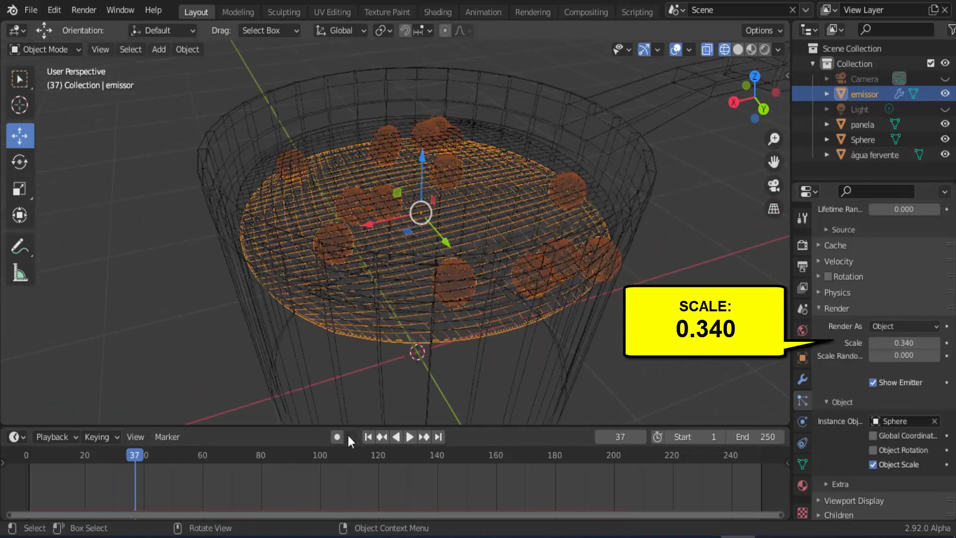
left_click(408, 437)
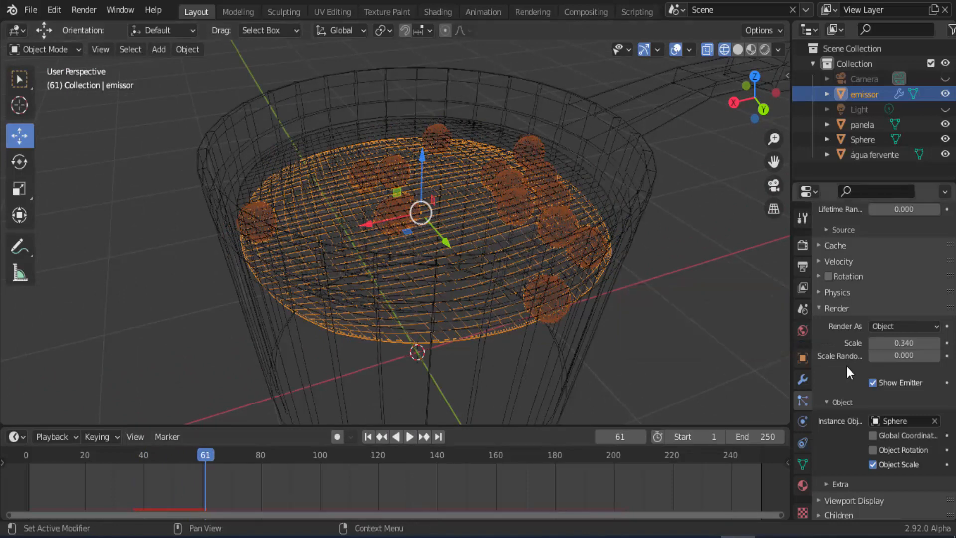
- Set the particle scale randomness to 0.900, preview the varied bubbles, and return to the first frame
left_click_drag(891, 355, 911, 356)
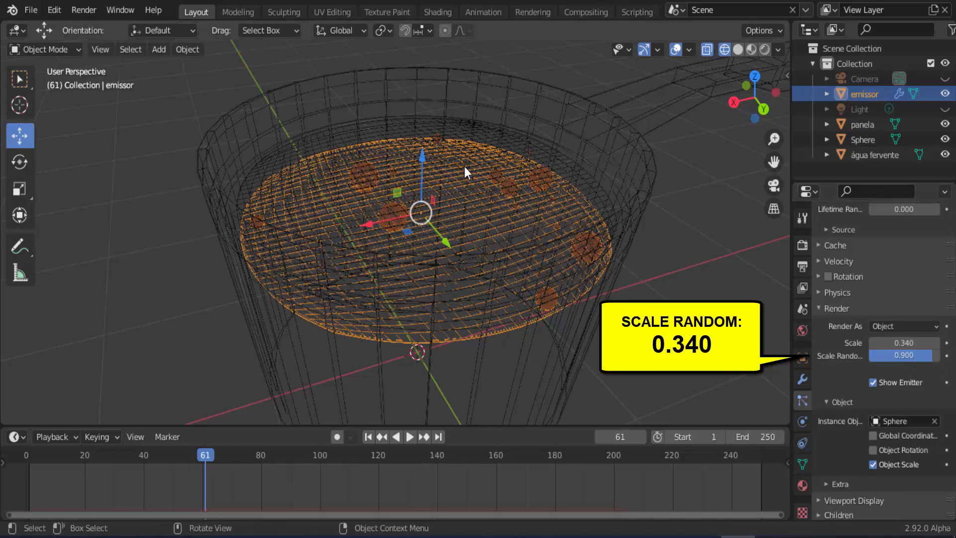
left_click(408, 435)
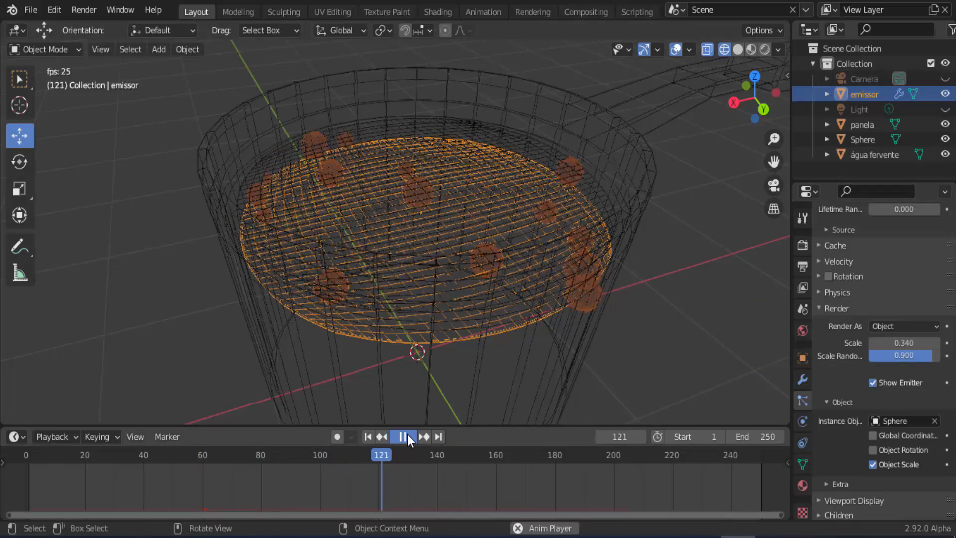
left_click(407, 436)
left_click(369, 437)
- Switch the viewport to solid shading and play the animation to preview the bubbles at the water surface
scroll(529, 342, "down", 3)
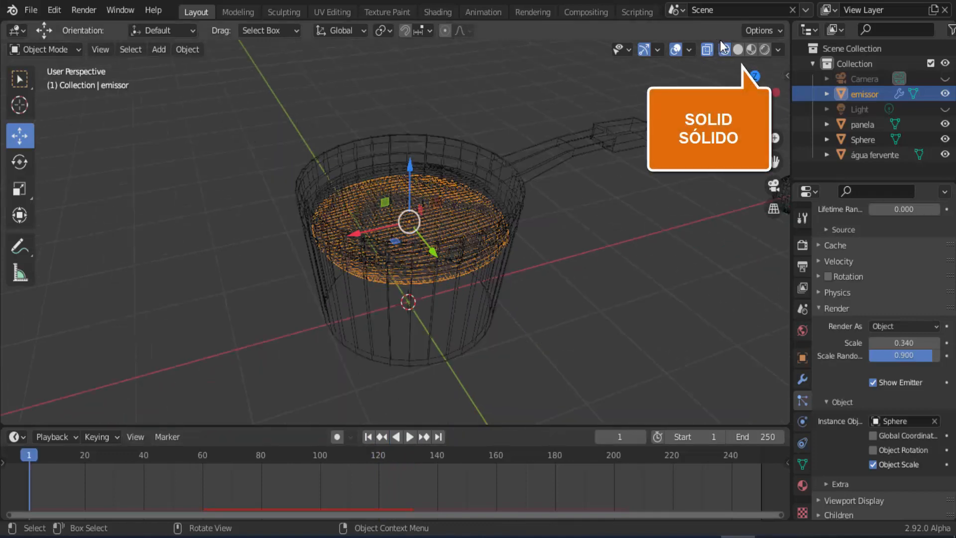
left_click(738, 50)
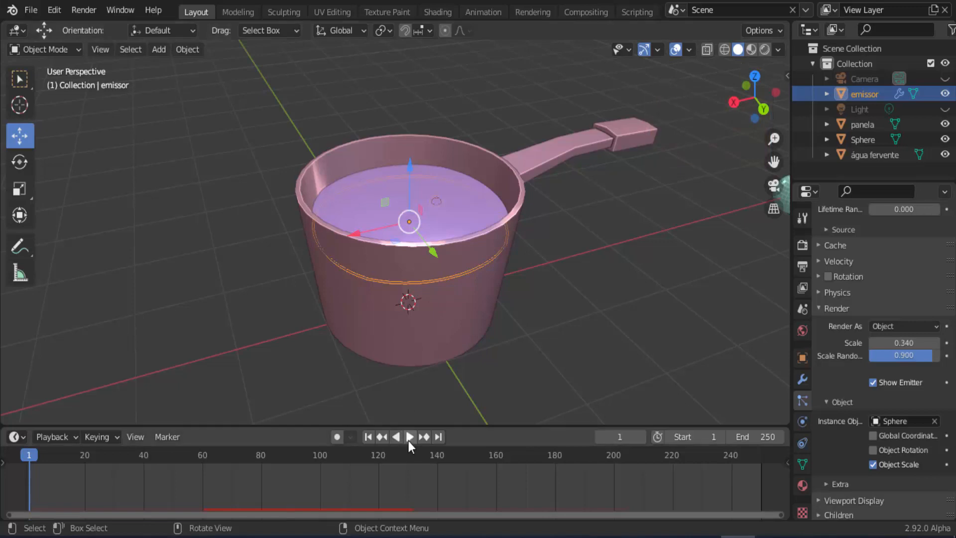
left_click(408, 437)
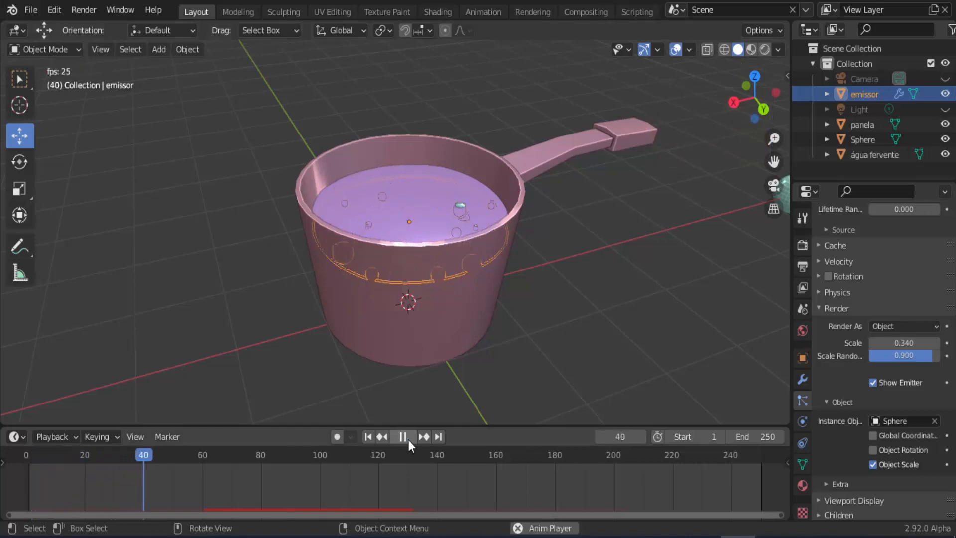
left_click(408, 439)
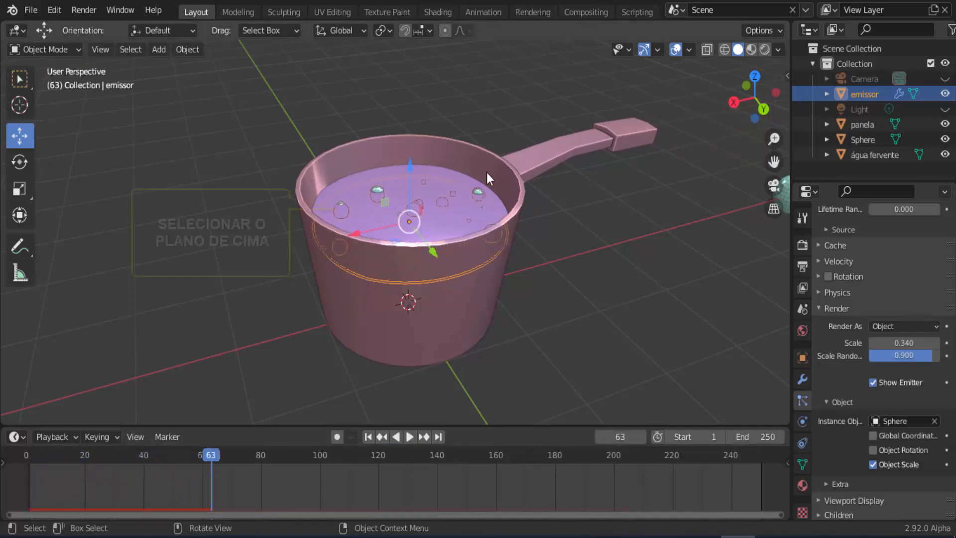
- Enable Collision physics on the água fervente plane
left_click(433, 175)
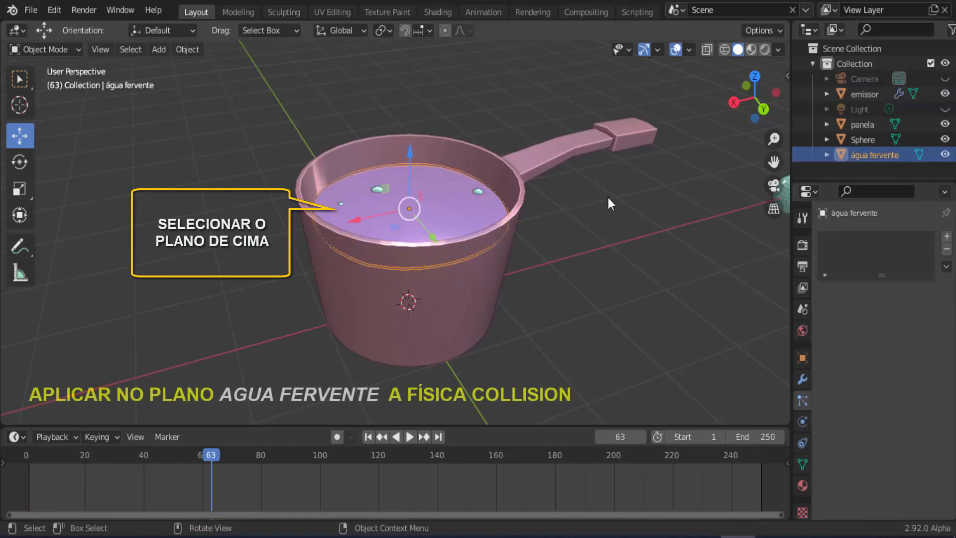
left_click(805, 419)
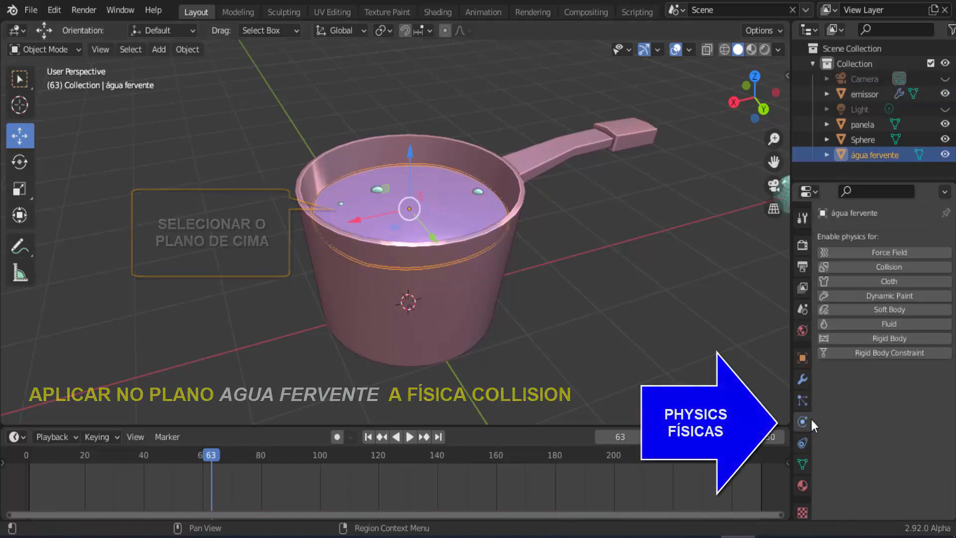
left_click(887, 264)
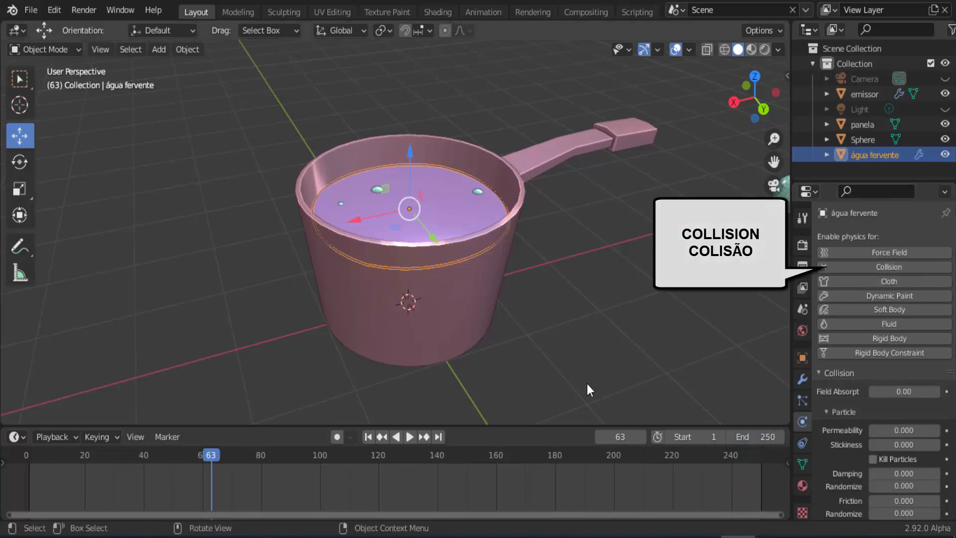
- Enable Size Deflect in the emissor particle system's deflection physics and return to the first frame
left_click(861, 92)
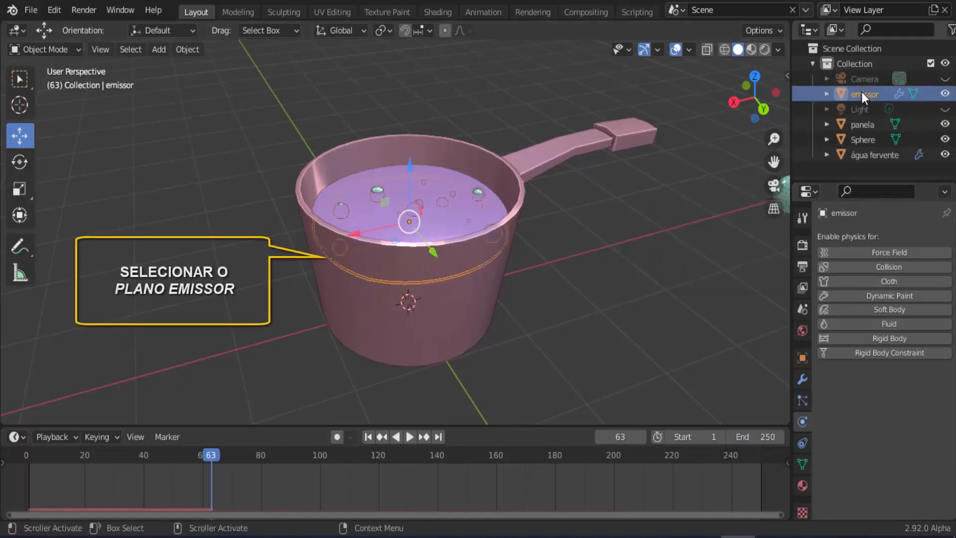
left_click(802, 401)
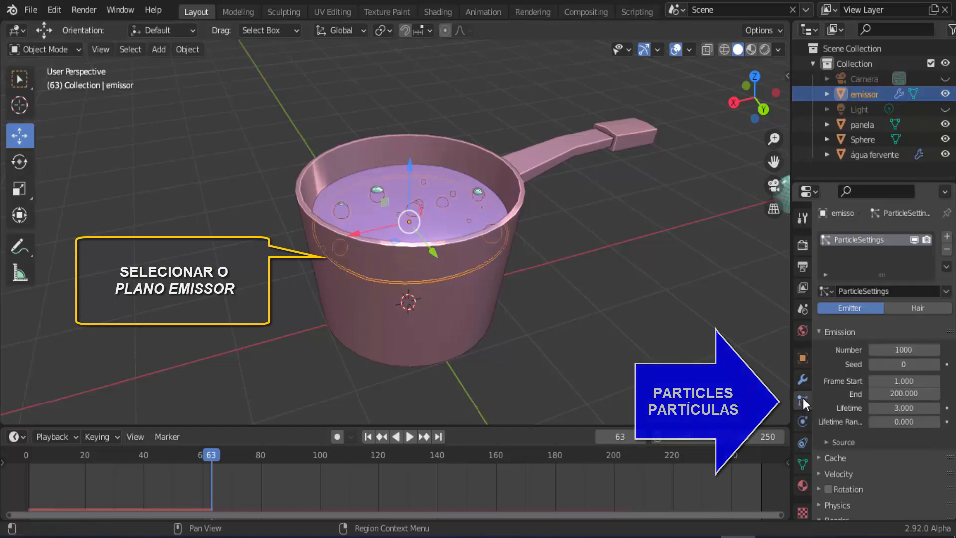
scroll(838, 388, "down", 2)
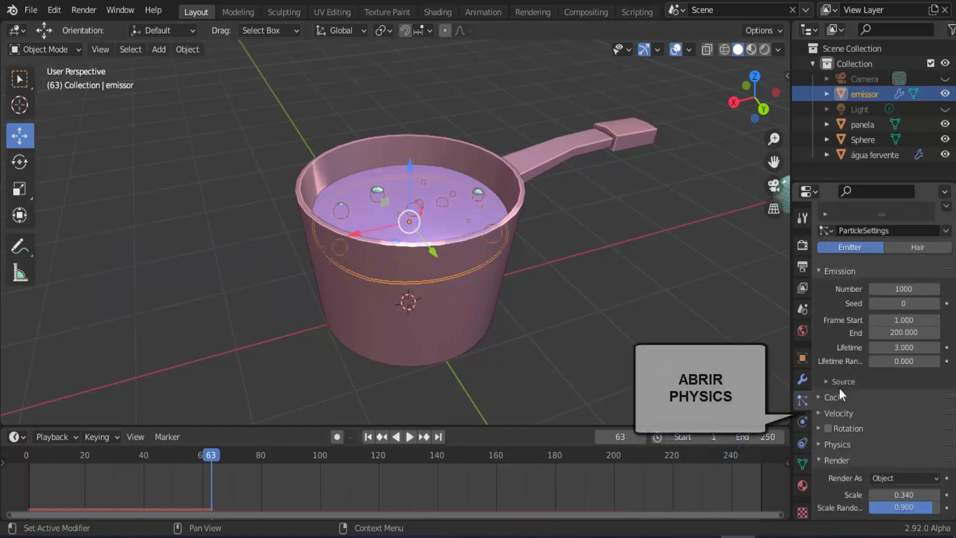
scroll(838, 399, "down", 2)
left_click(817, 414)
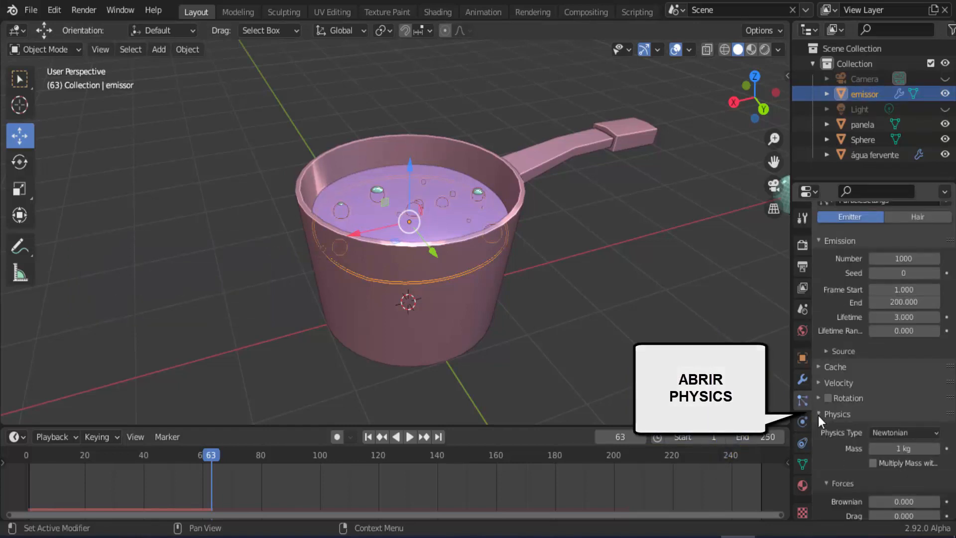
scroll(826, 446, "down", 2)
scroll(825, 446, "down", 4)
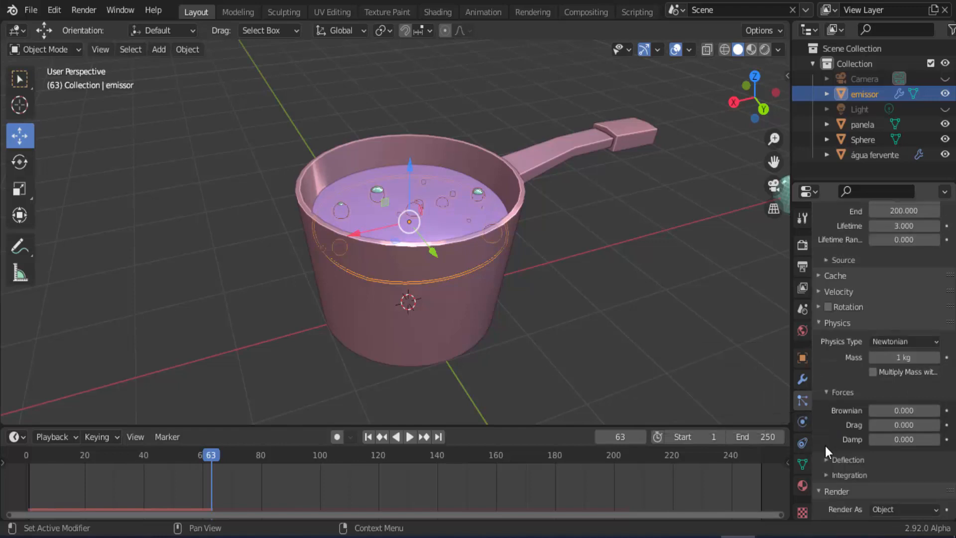
scroll(825, 446, "down", 2)
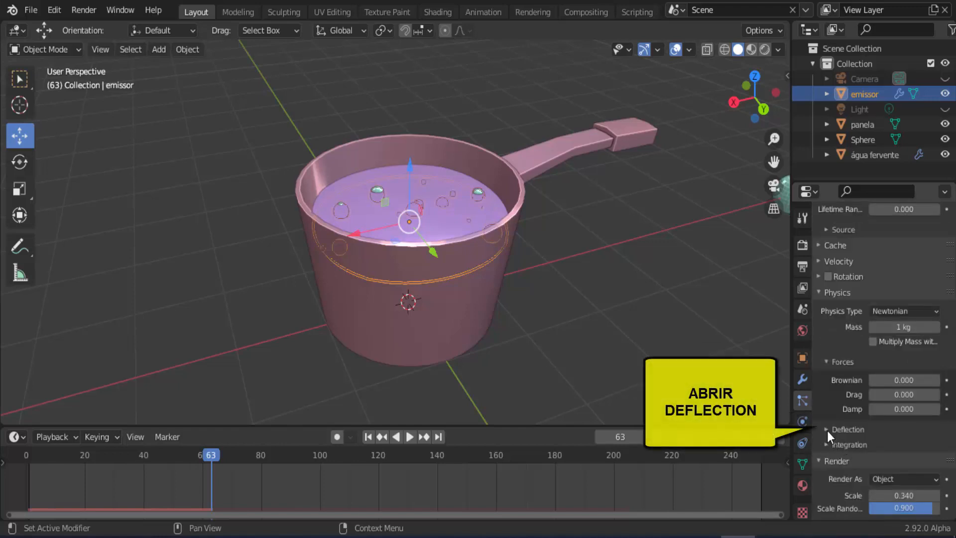
left_click(826, 430)
left_click(873, 448)
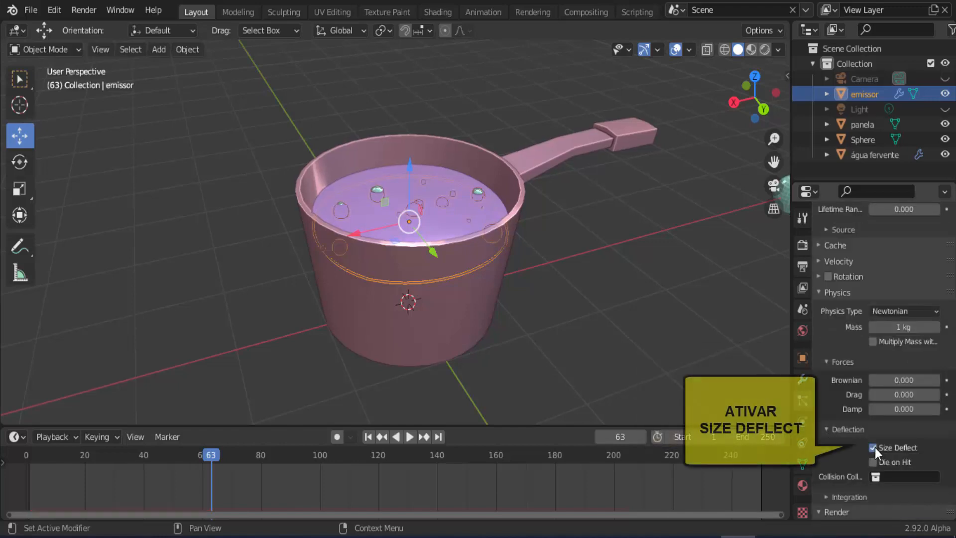
left_click(370, 438)
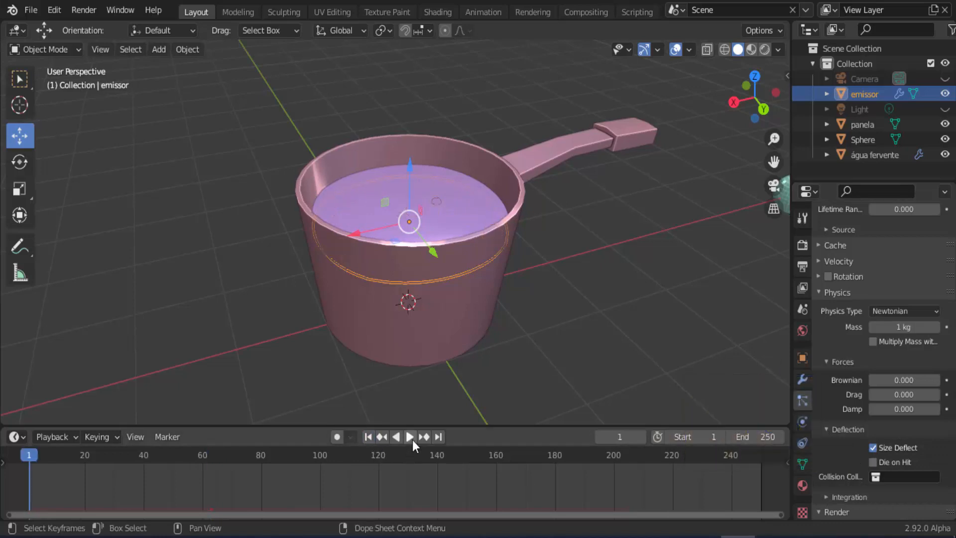
- Play the animation to check the bubble deflection, and scale the emissor plane down slightly inside the saucepan
left_click(409, 437)
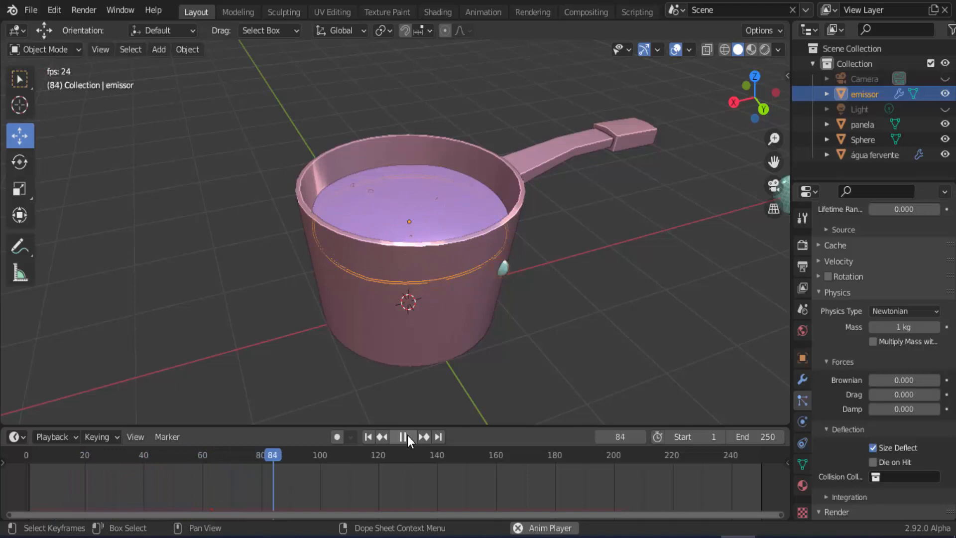
left_click(403, 437)
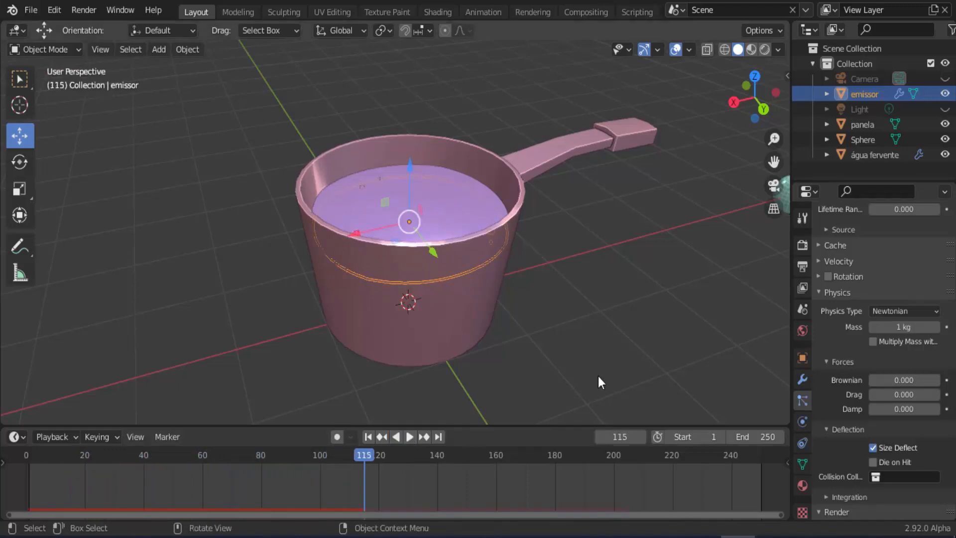
key("s")
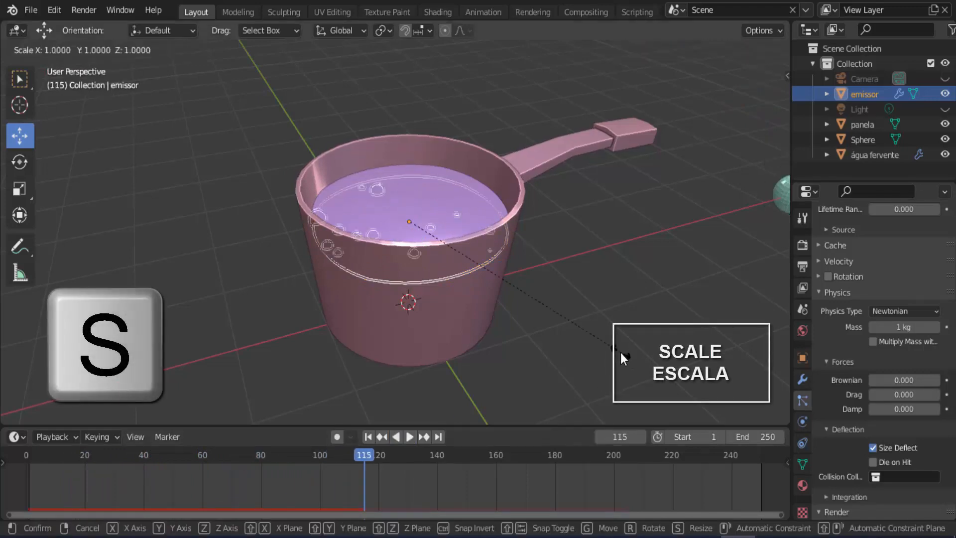
left_click(597, 346)
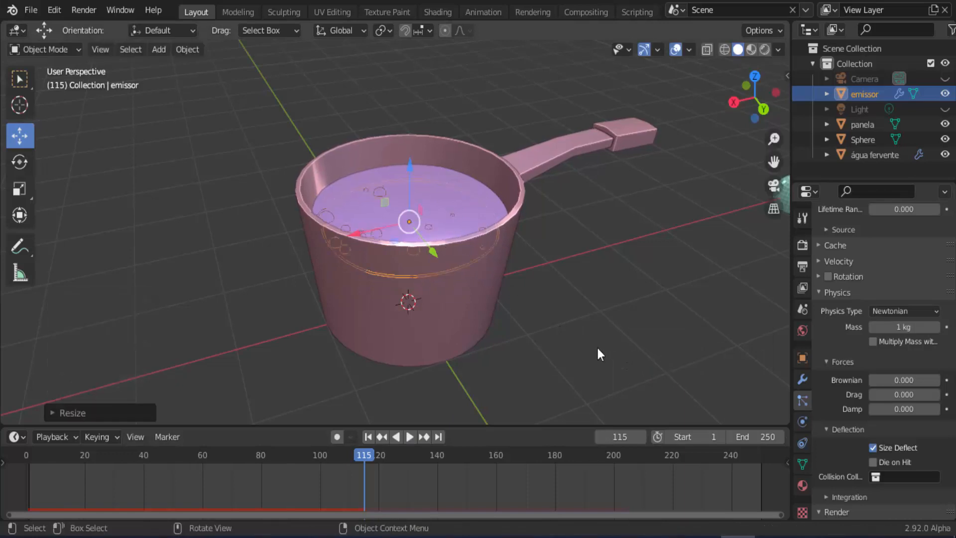
- Replay the animation from the first frame to check the bubbles from the resized emitter
left_click(368, 438)
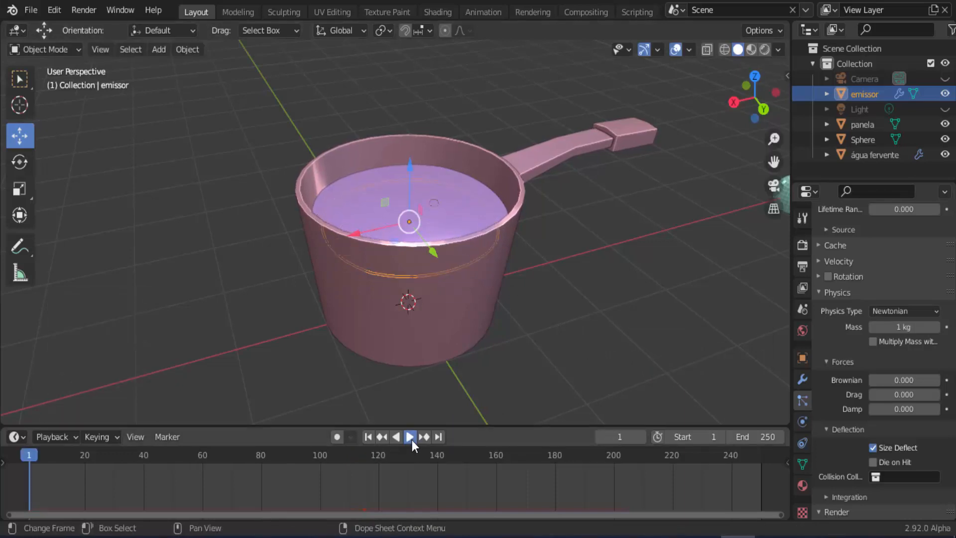
left_click(409, 437)
left_click(411, 440)
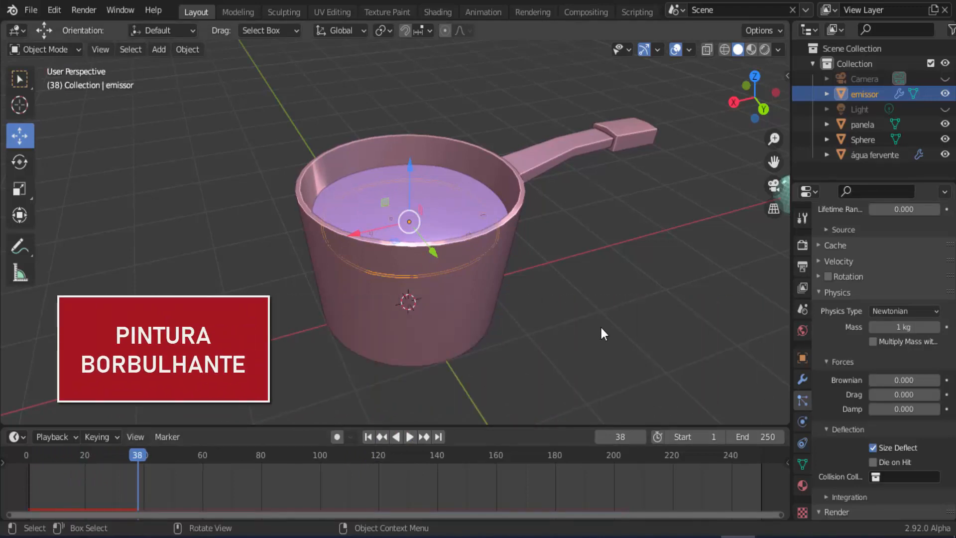
- Enable Dynamic Paint physics on the água fervente plane and add a canvas to it
scroll(601, 327, "down", 1)
middle_click_drag(638, 340, 610, 324)
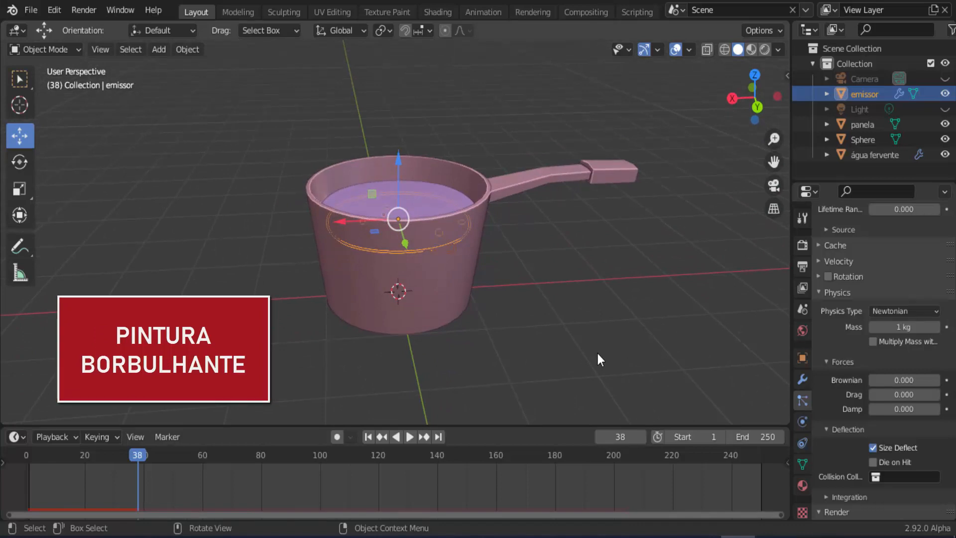
left_click(436, 190)
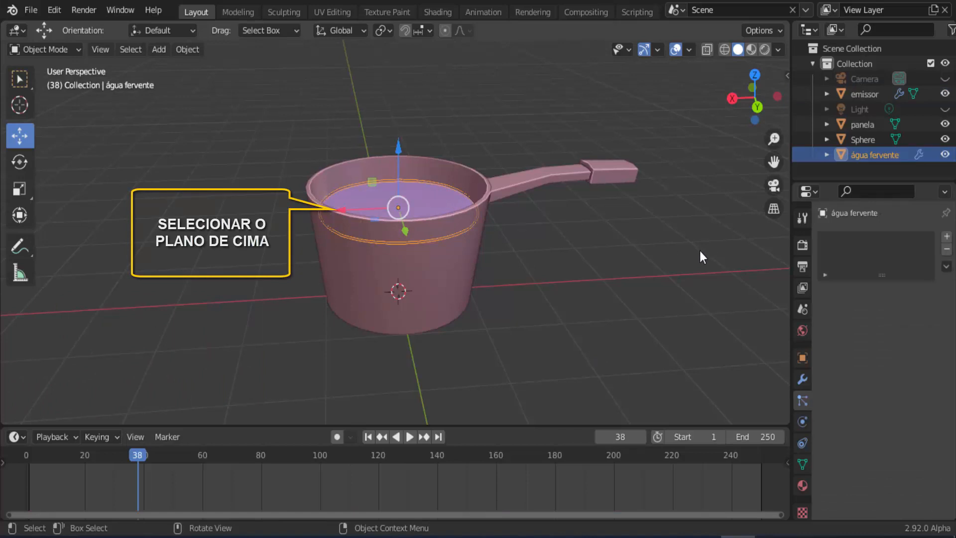
left_click(802, 421)
left_click(921, 297)
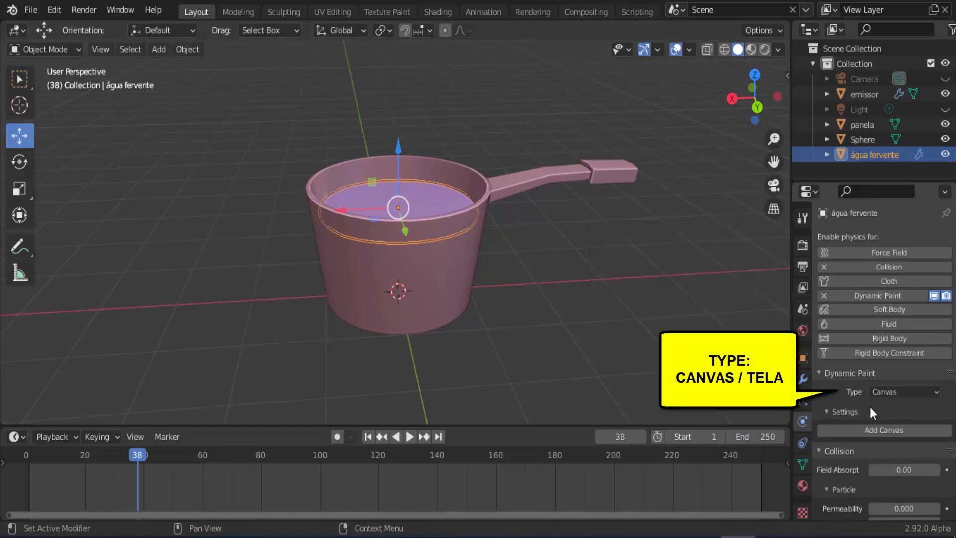
left_click(818, 453)
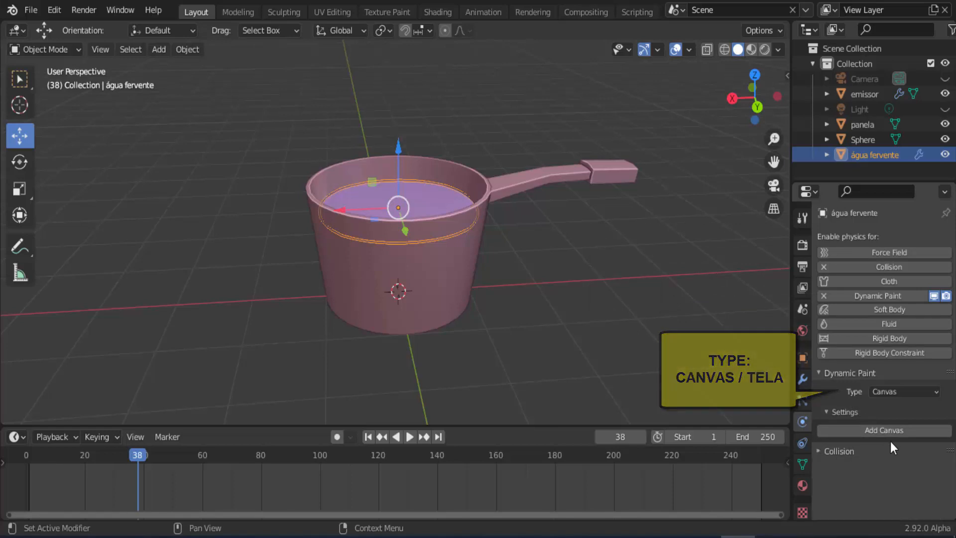
left_click(934, 429)
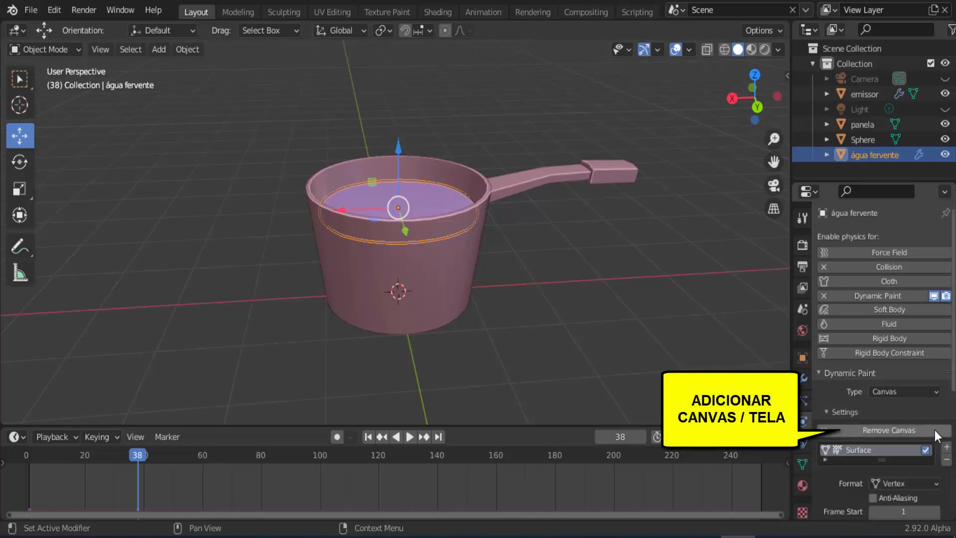
- Set the surface type of the água fervente canvas to Waves
scroll(858, 474, "down", 3)
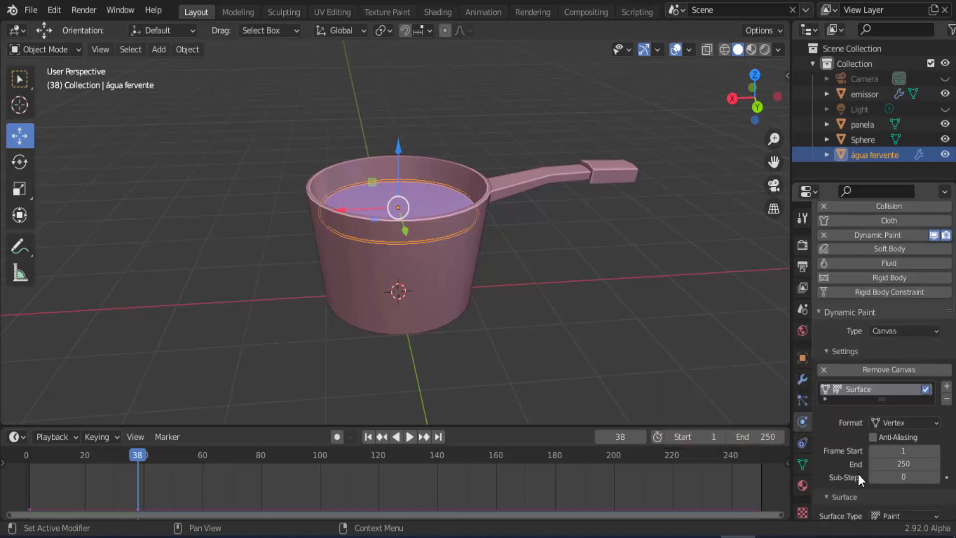
scroll(858, 474, "down", 8)
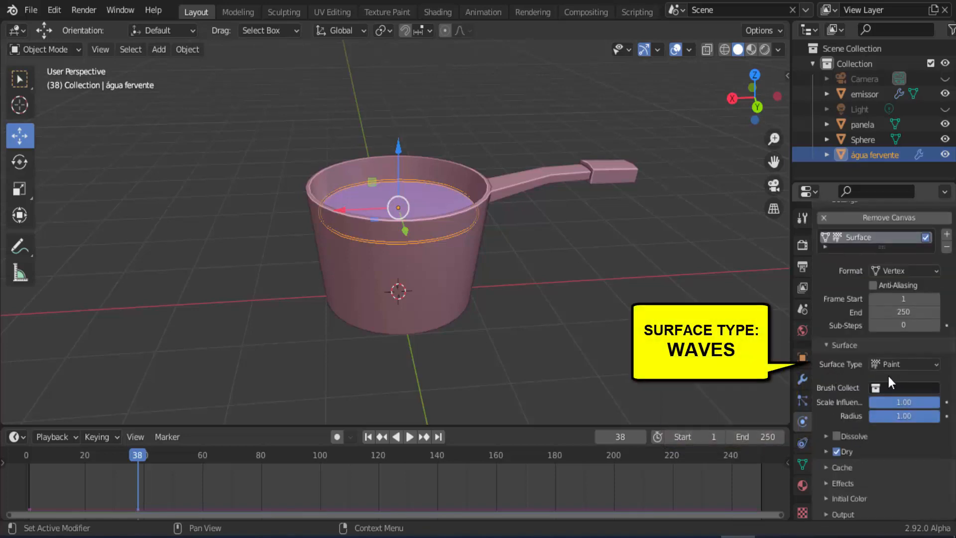
left_click(897, 364)
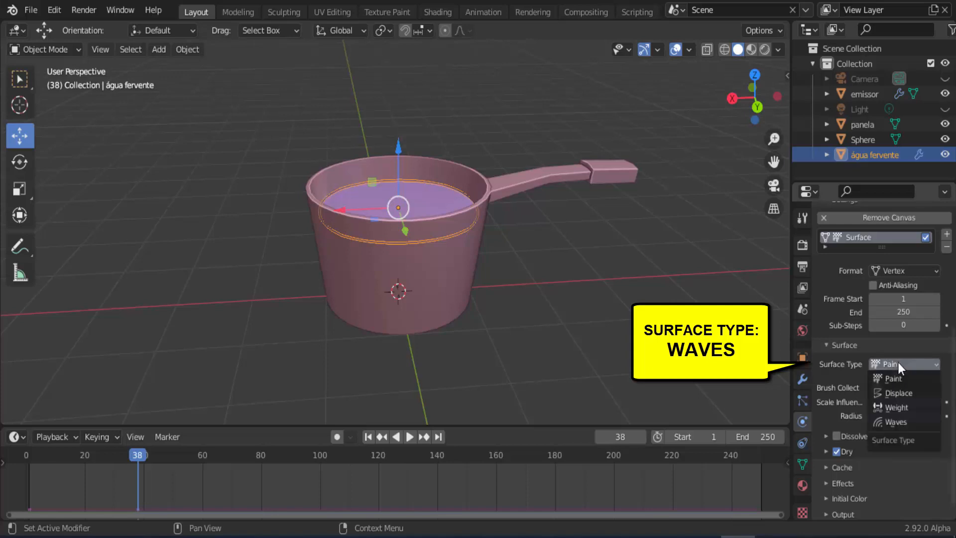
left_click(893, 421)
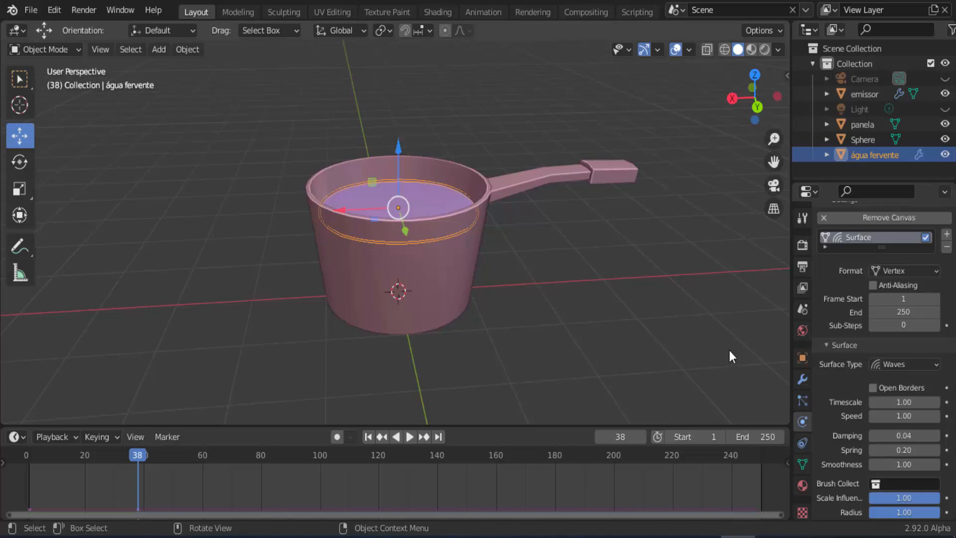
- Enable Dynamic Paint on the emissor plane, set its type to Brush, and add the brush
left_click(861, 98)
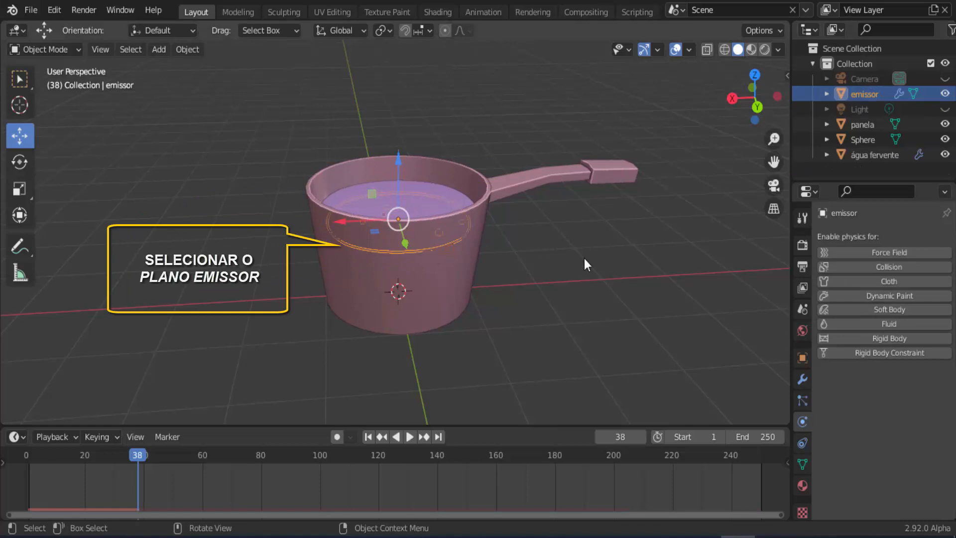
left_click(934, 295)
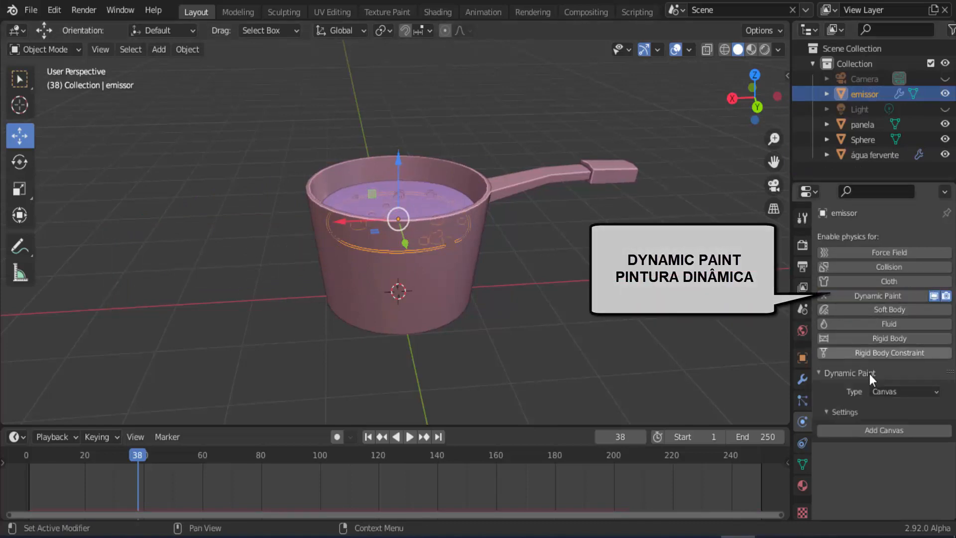
left_click(898, 395)
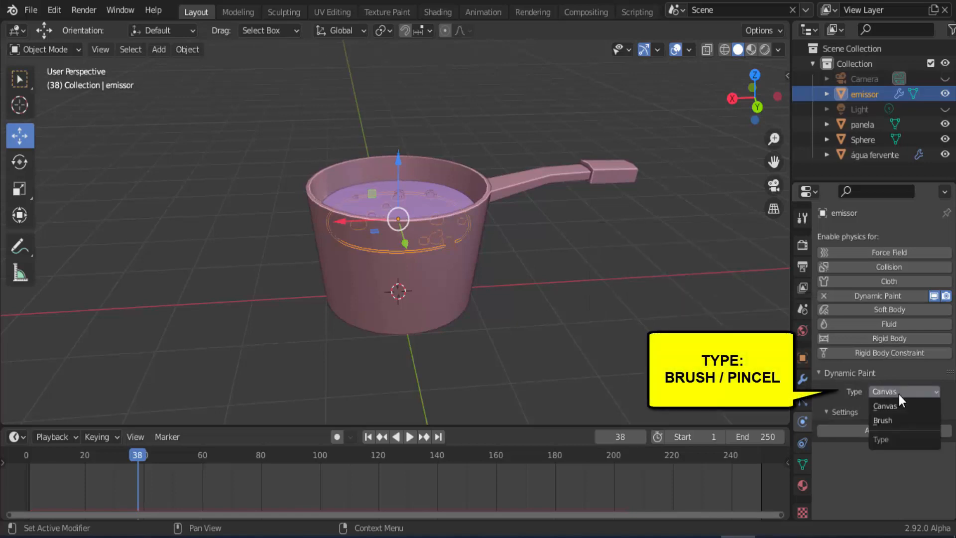
left_click(891, 416)
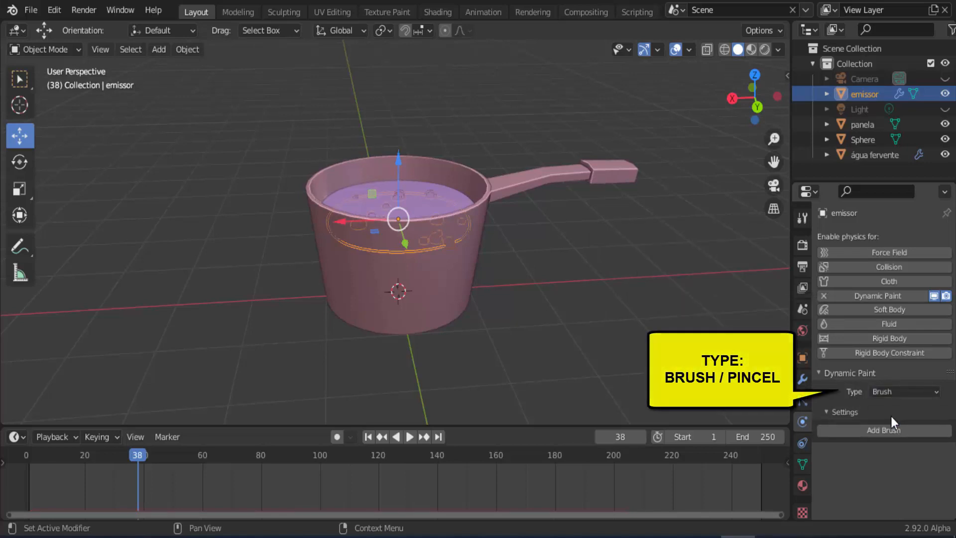
left_click(929, 431)
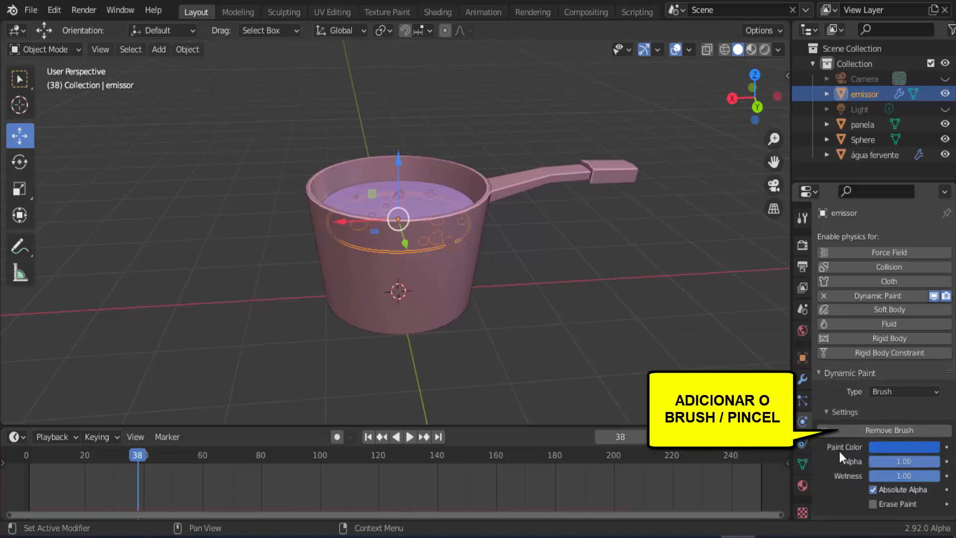
- Set the emissor brush's paint source to Particle System and assign ParticleSettings as its particle system
scroll(838, 451, "down", 3)
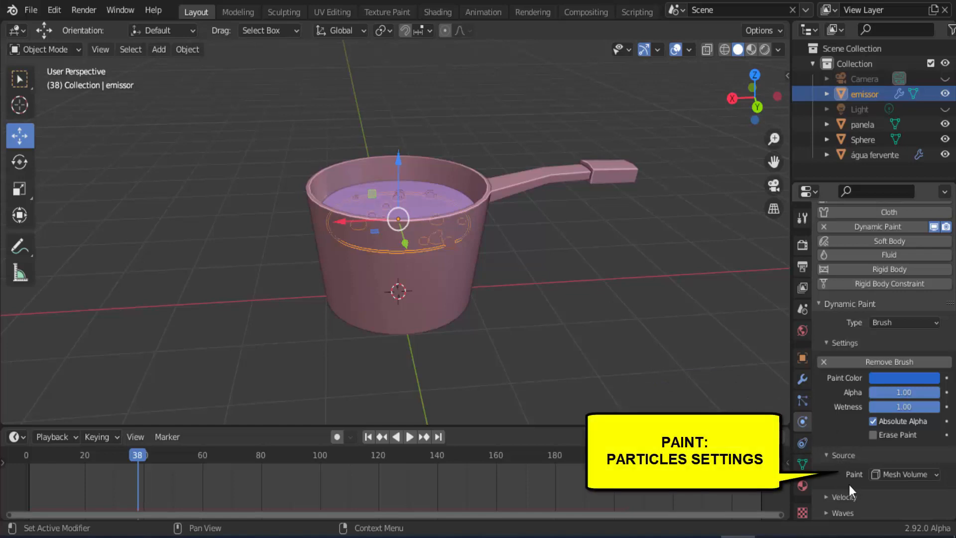
left_click(902, 476)
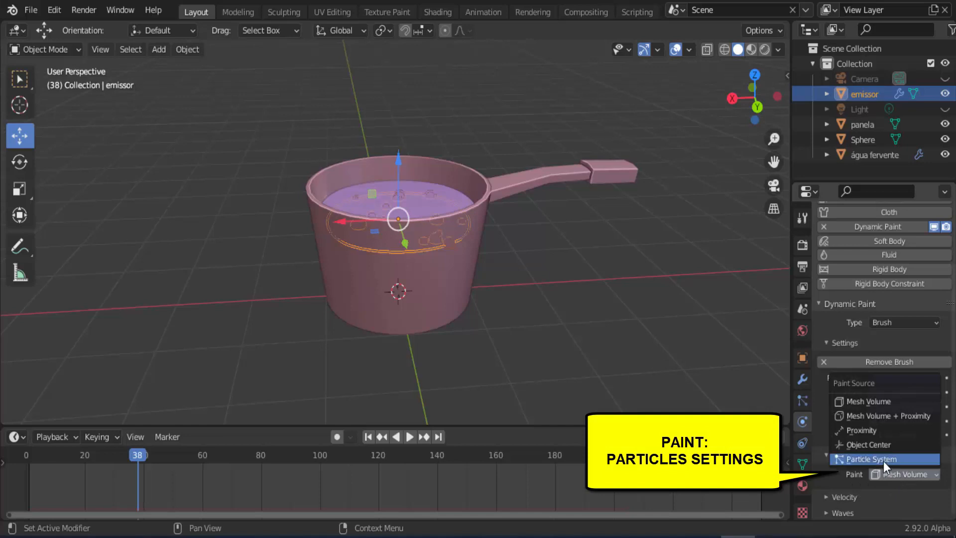
left_click(883, 460)
scroll(847, 490, "down", 1)
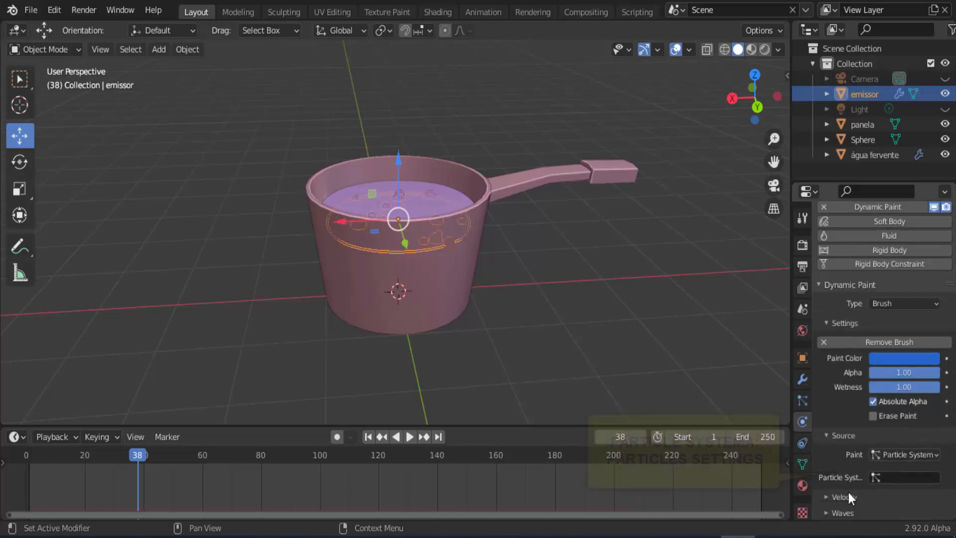
left_click(905, 478)
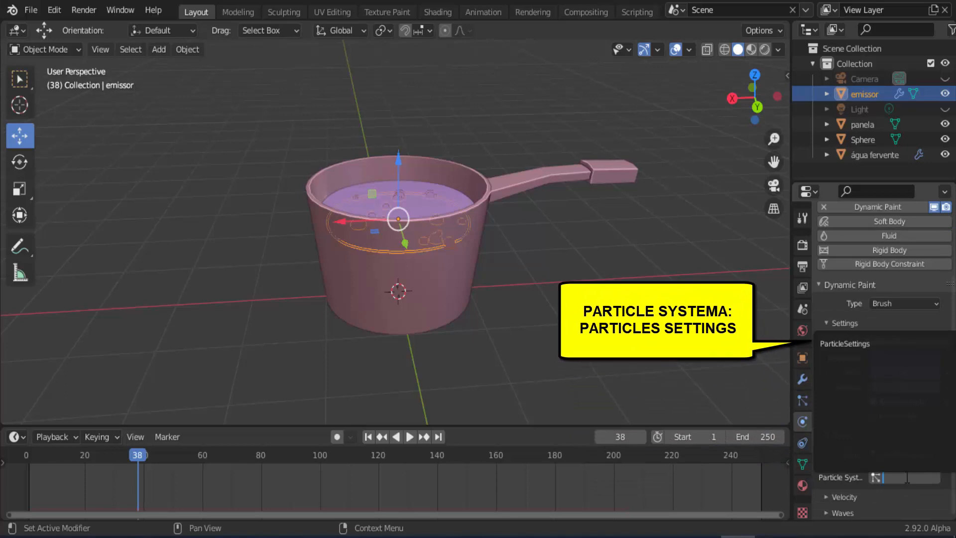
left_click(845, 344)
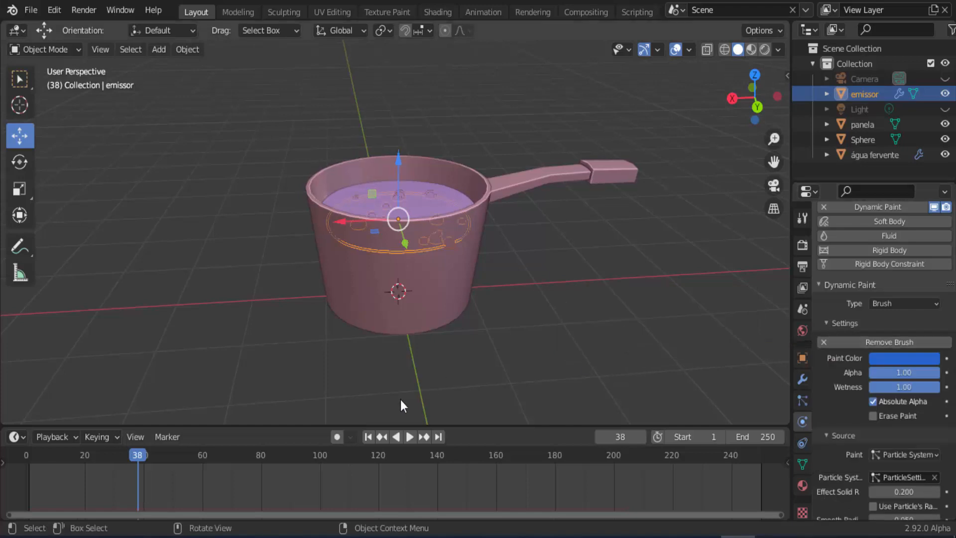
- Play the animation from the first frame to preview the waves on the water surface
left_click(367, 436)
left_click(409, 437)
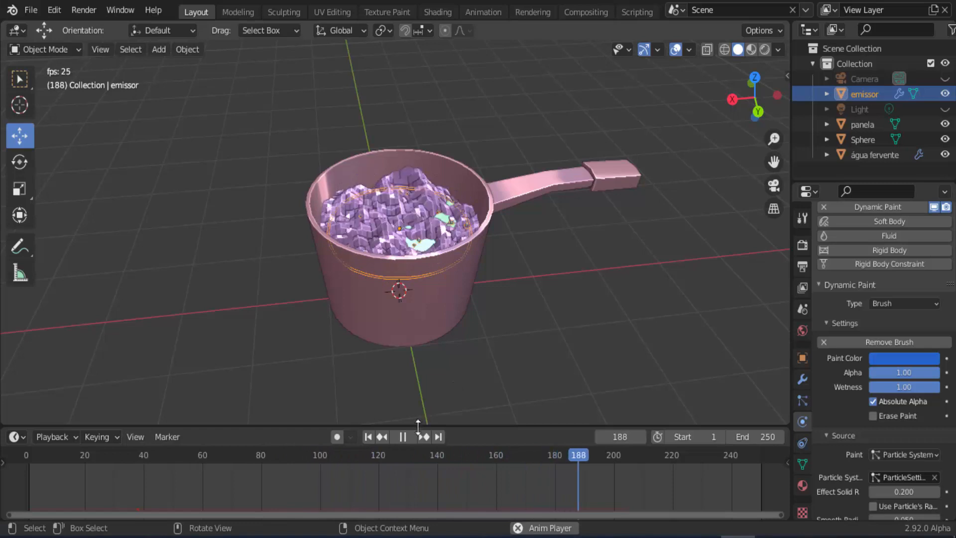
left_click(402, 437)
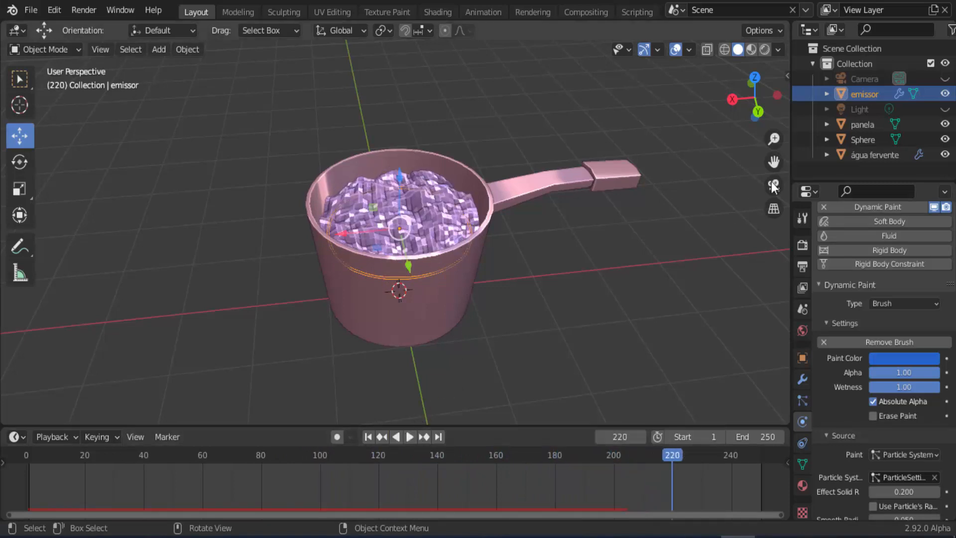
- Show the render visibility toggles in the outliner and hide the Sphere object in both viewport and renders
left_click(951, 31)
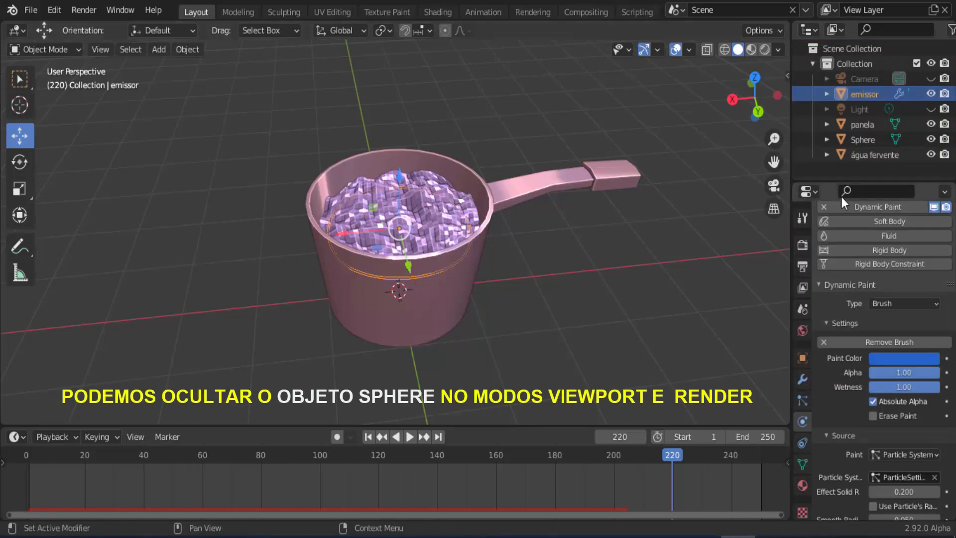
left_click(931, 138)
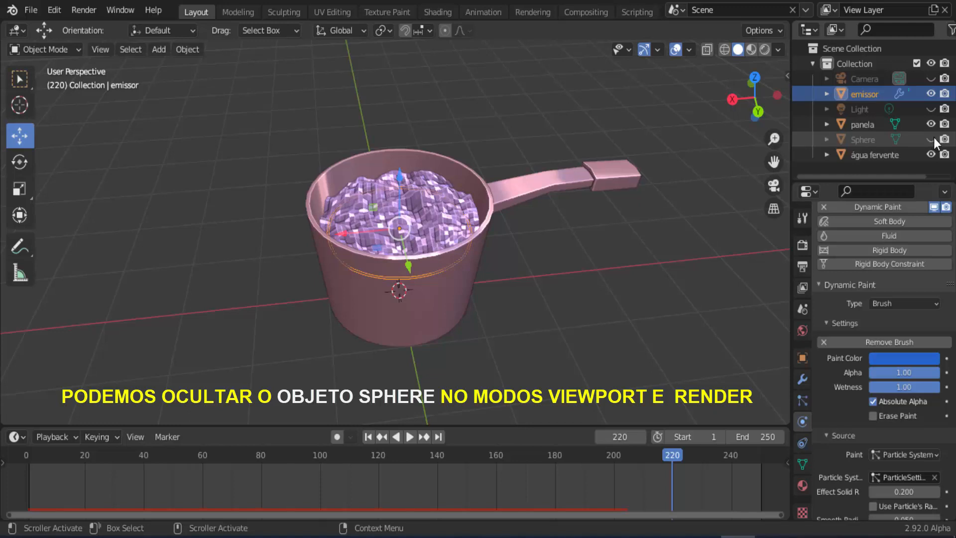
left_click(944, 139)
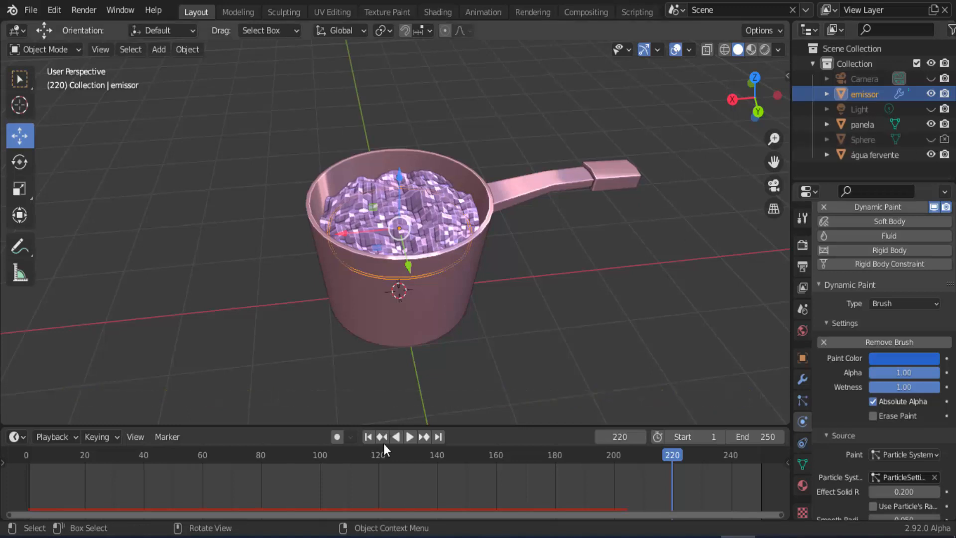
- Lower the emissor plane about 0.13 m along Z after a preview, and replay the wave animation from the first frame
left_click(410, 438)
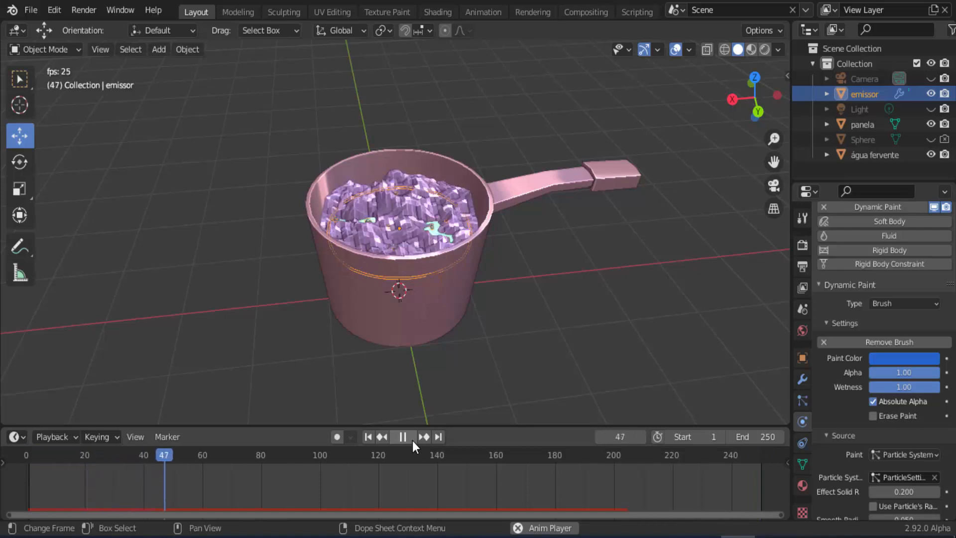
left_click(412, 440)
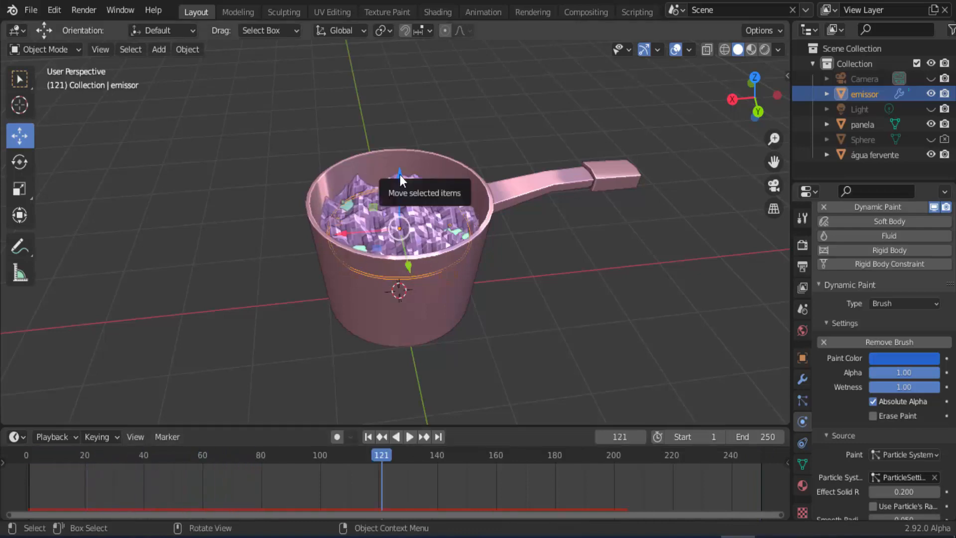
left_click_drag(399, 177, 400, 180)
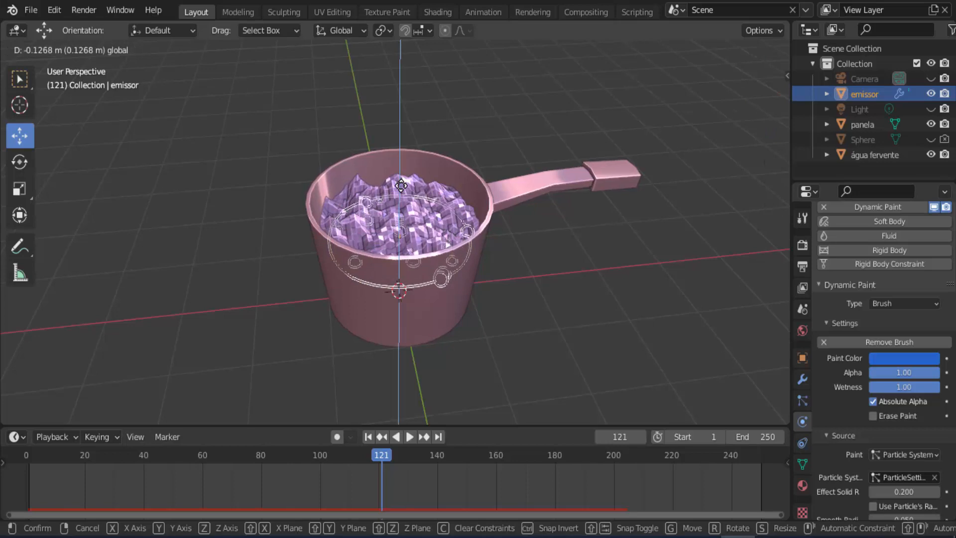
left_click(400, 185)
left_click(369, 436)
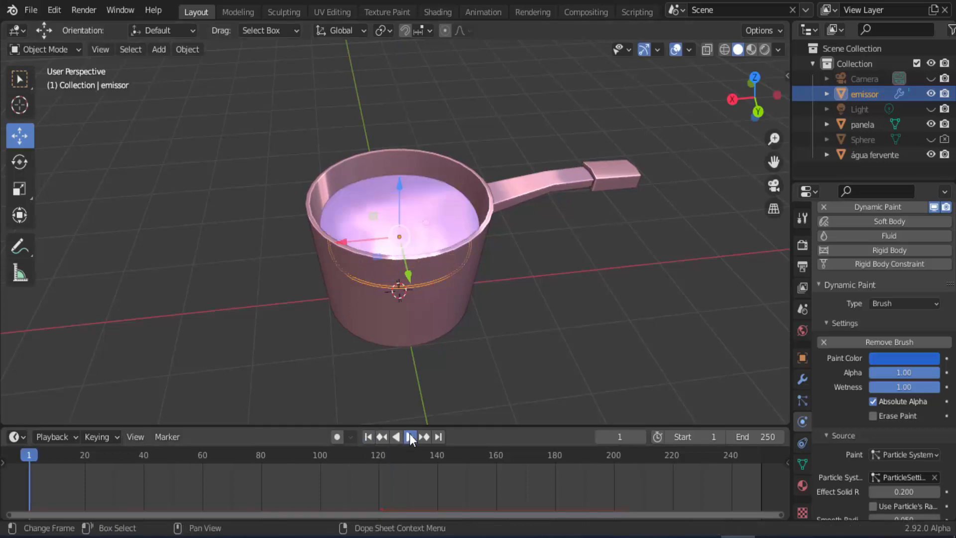
left_click(409, 436)
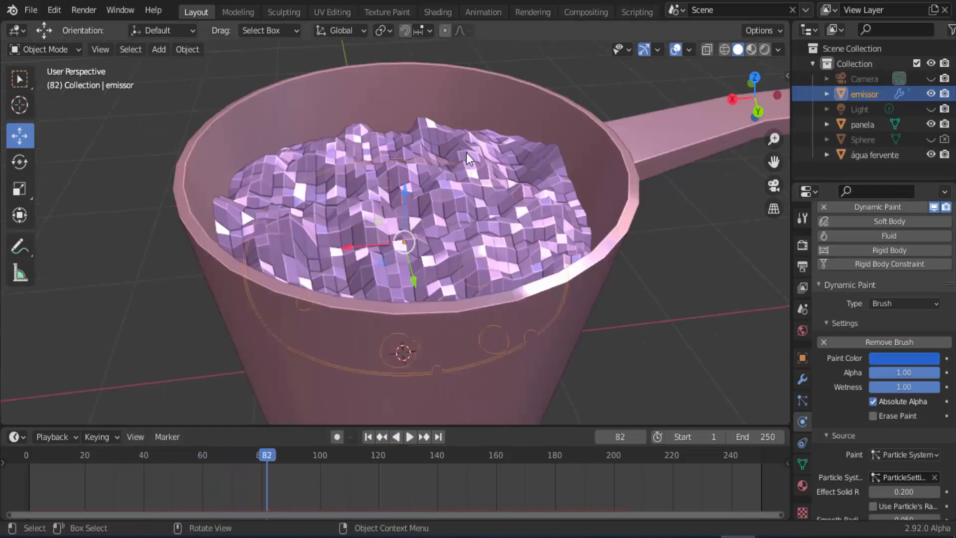
- Apply smooth shading to the água fervente surface and replay the wave animation from the first frame
left_click(466, 153)
right_click(466, 153)
left_click(466, 152)
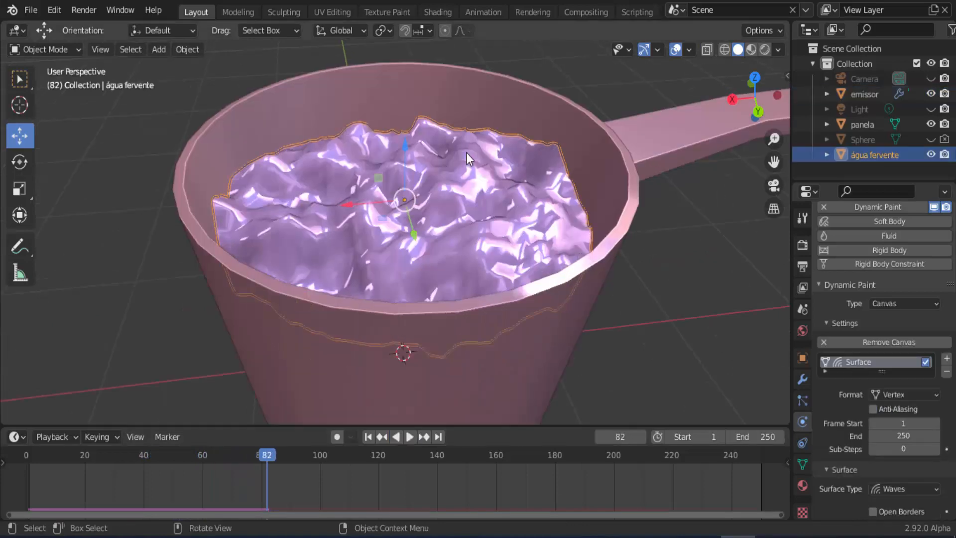
left_click(369, 437)
left_click(405, 437)
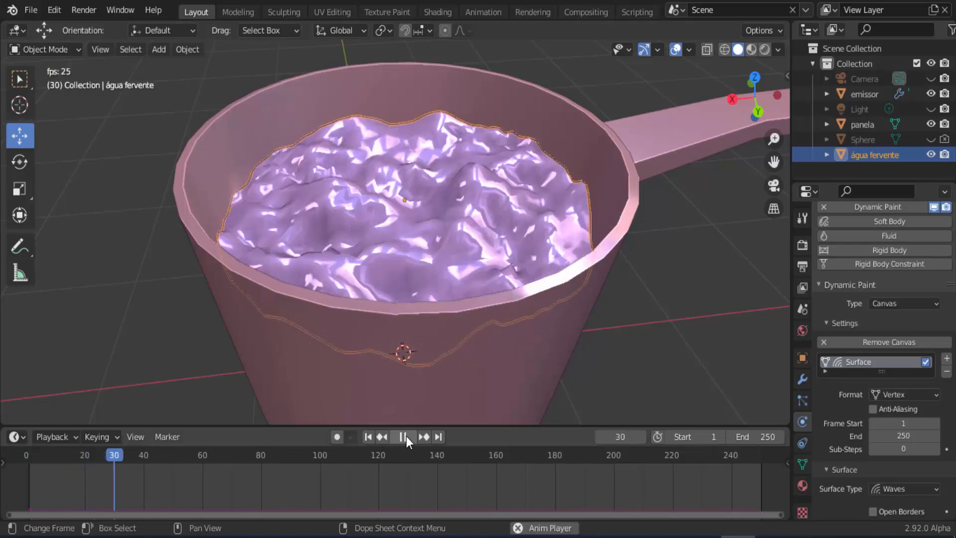
scroll(548, 373, "down", 3)
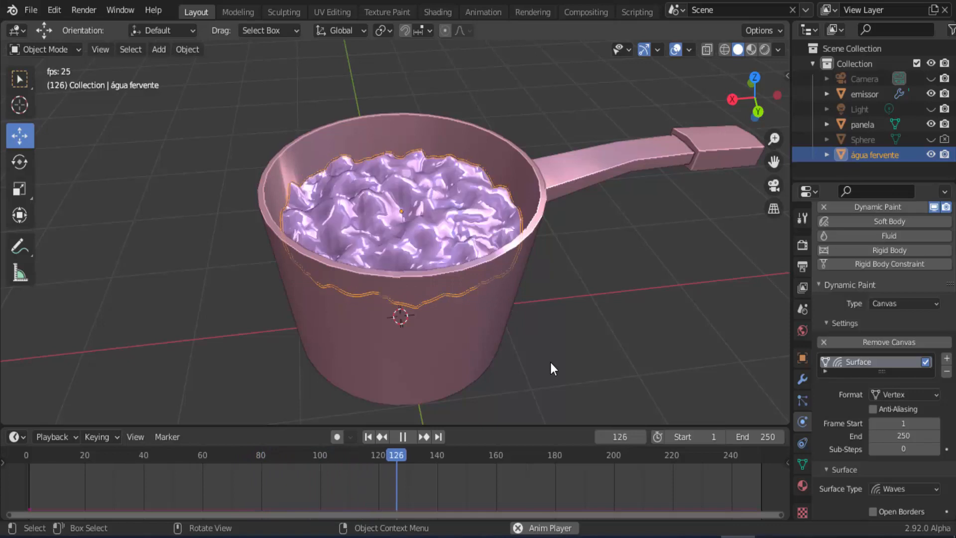
left_click(403, 437)
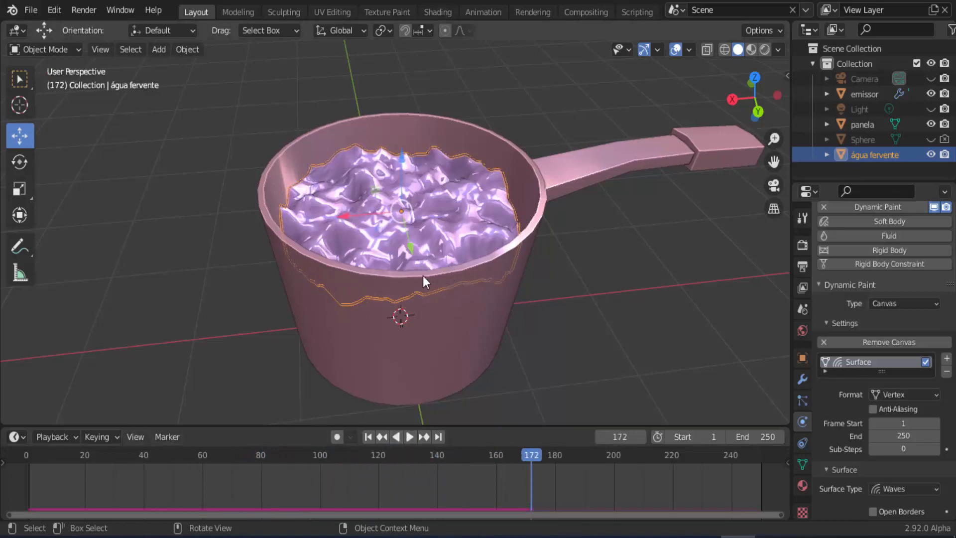
- Turn off Show Emitter in the emissor's particle render settings and replay the animation from the first frame
left_click(380, 296)
left_click(802, 400)
scroll(845, 428, "down", 3)
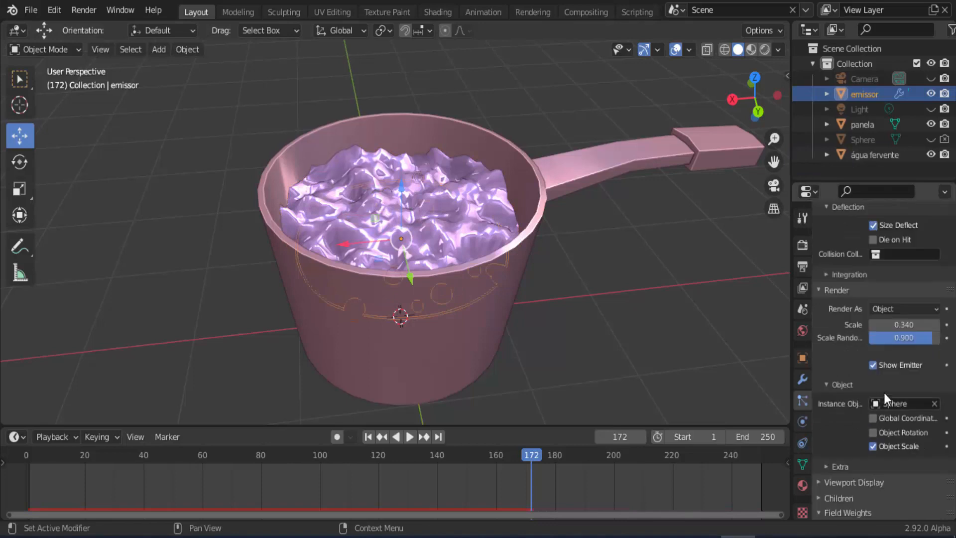
left_click(368, 437)
left_click(408, 437)
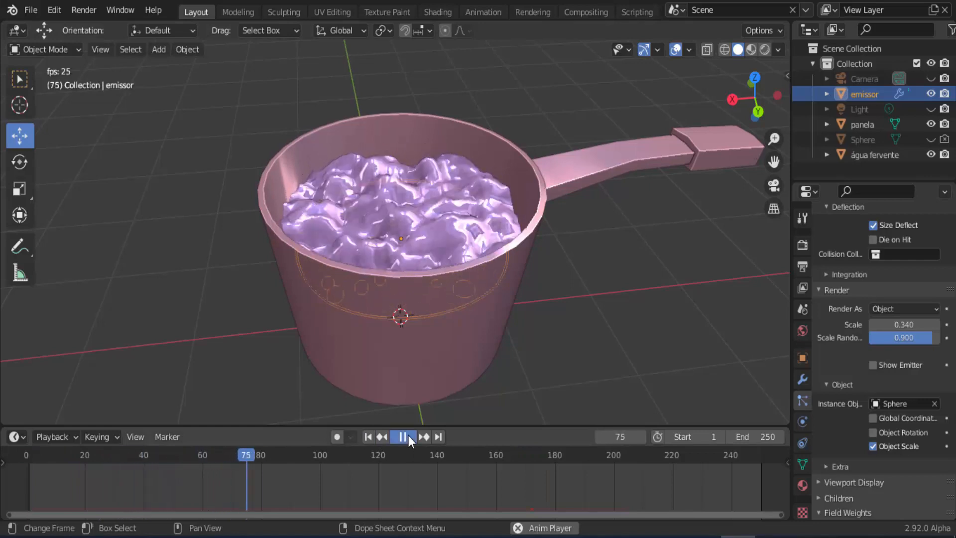
left_click(408, 436)
middle_click_drag(548, 379, 603, 336)
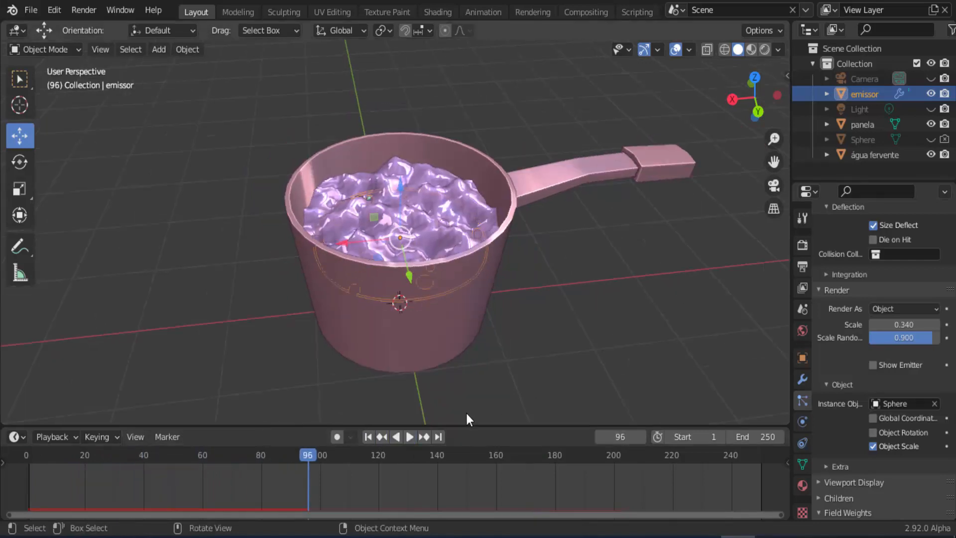
left_click(413, 438)
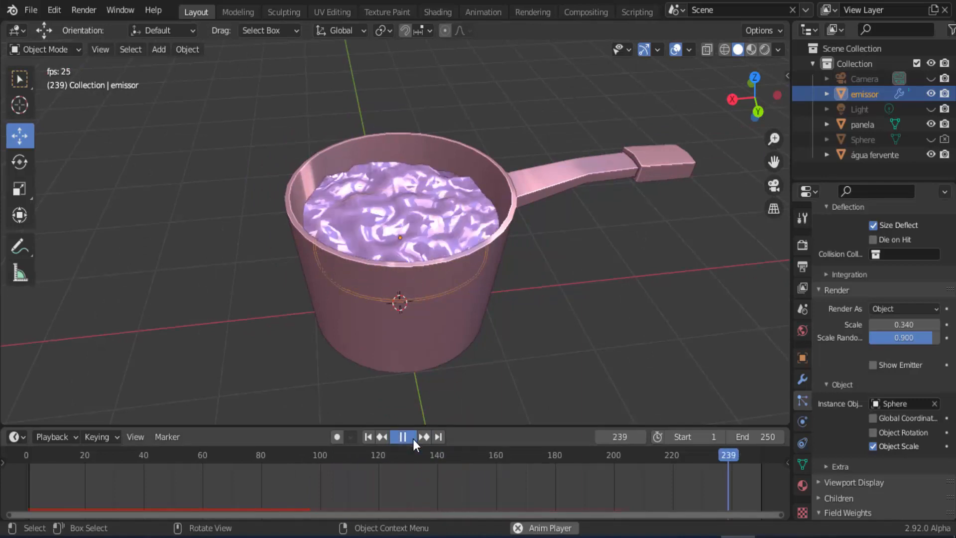
left_click(413, 438)
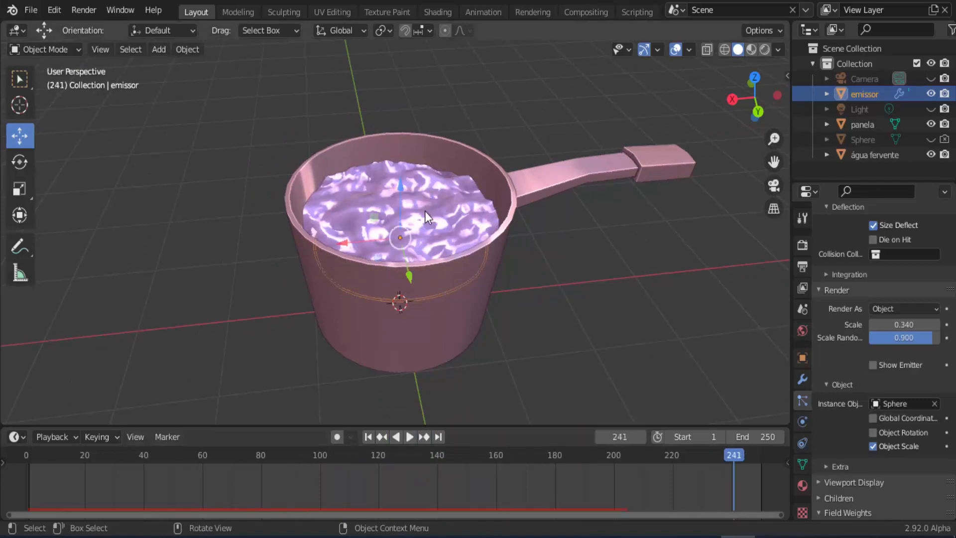
- Return to frame 1 and expand the Dynamic Paint cache settings of the água fervente canvas
left_click(368, 437)
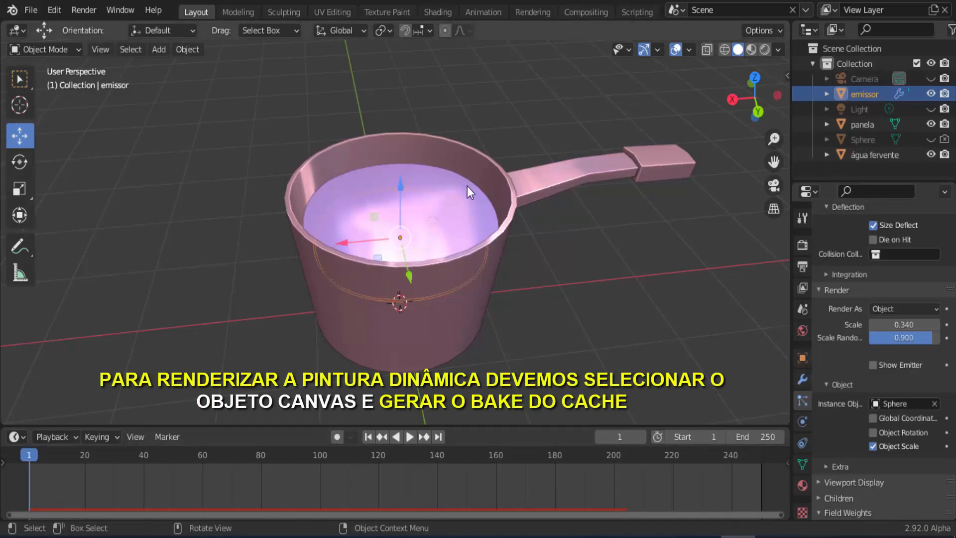
left_click(452, 186)
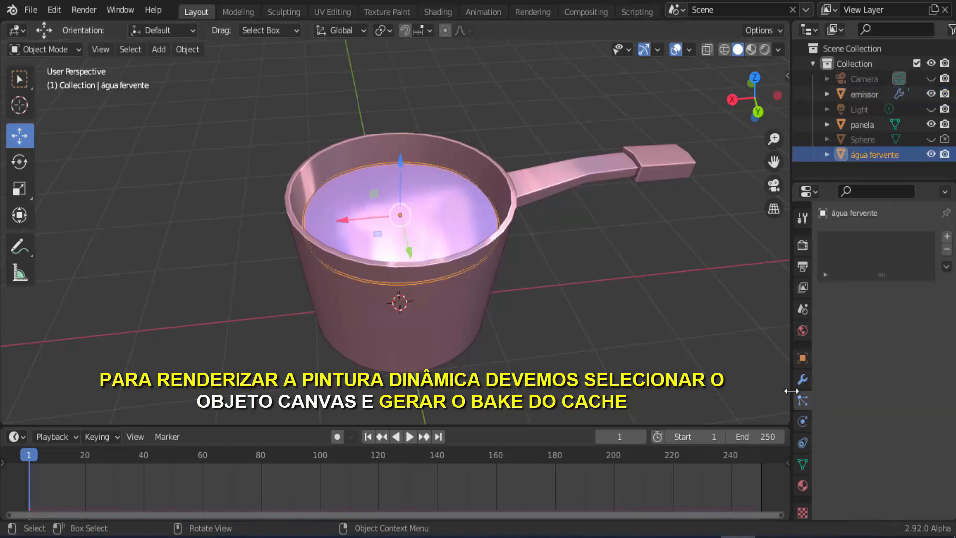
left_click(802, 418)
scroll(824, 451, "down", 2)
scroll(824, 448, "down", 5)
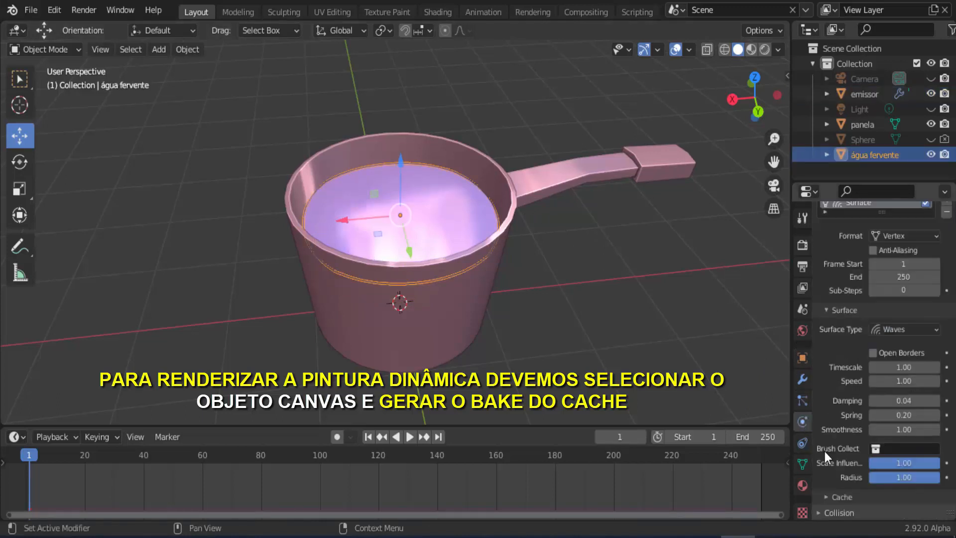
left_click(826, 496)
scroll(827, 497, "down", 2)
scroll(826, 497, "down", 2)
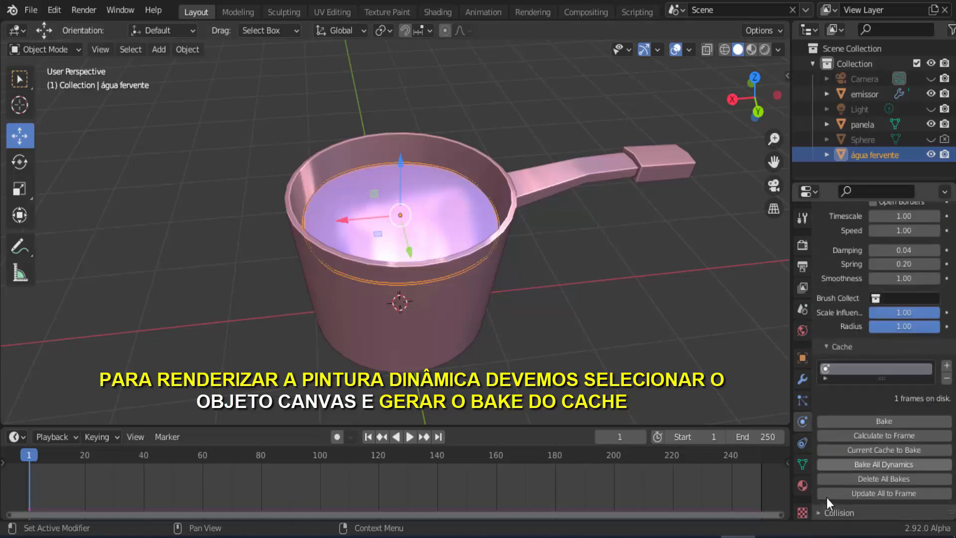
- Save the project, and bake and play back the Dynamic Paint cache of the água fervente canvas
left_click(37, 9)
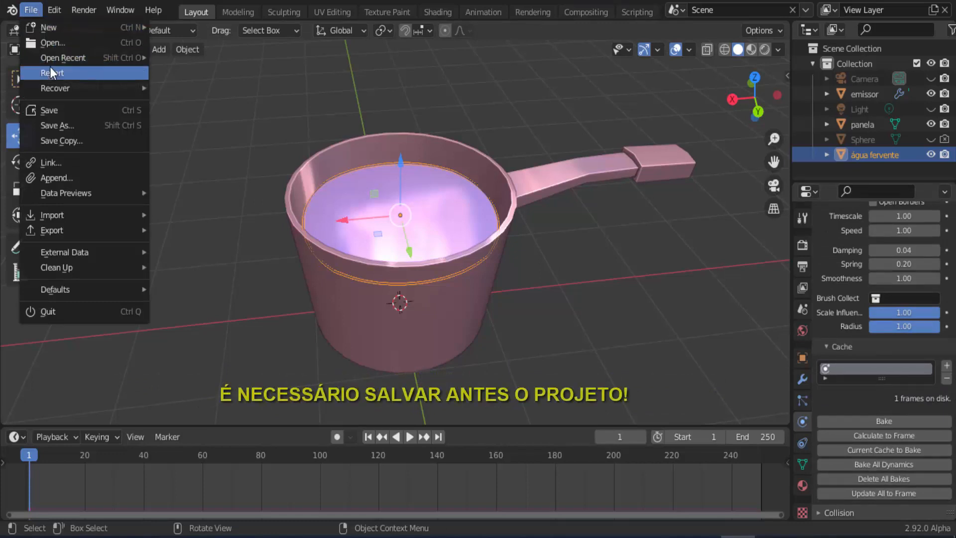
left_click(55, 111)
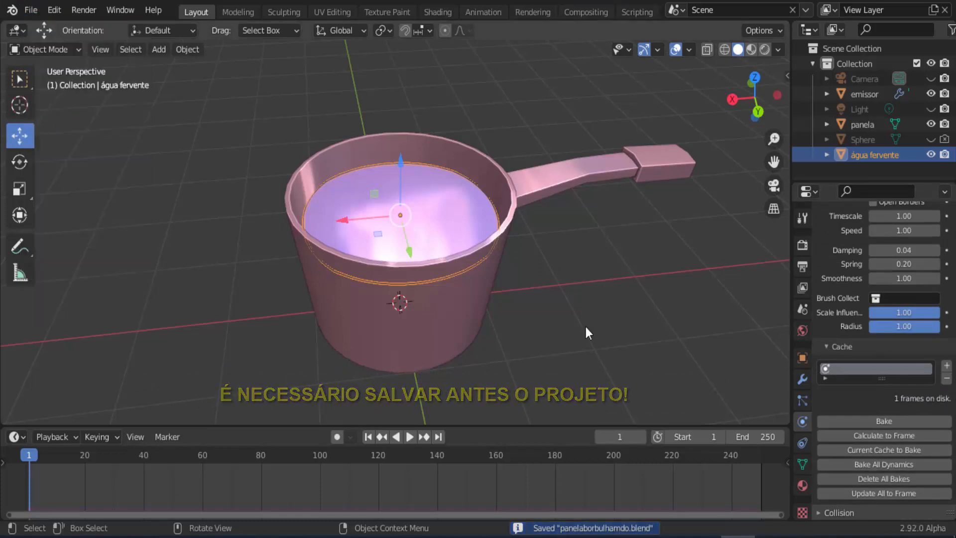
left_click(891, 422)
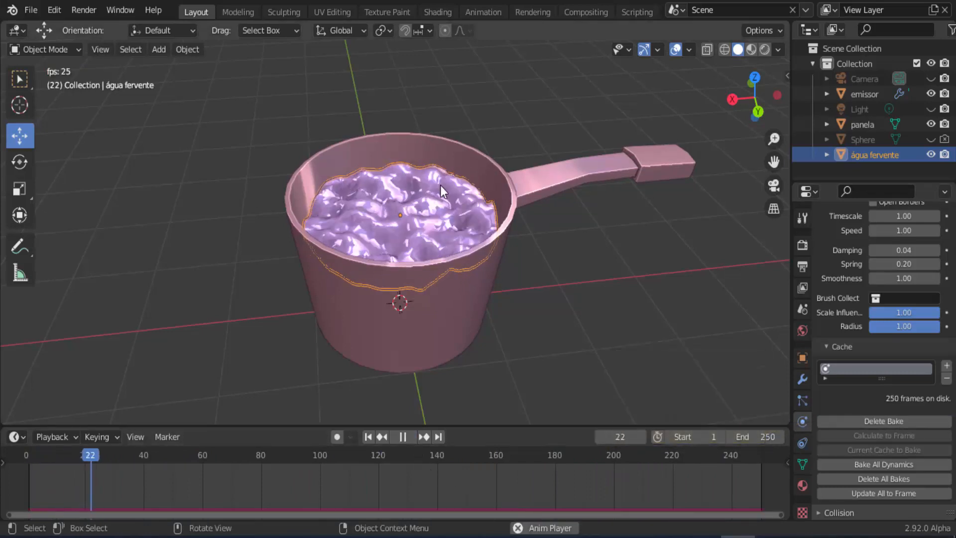
left_click(402, 436)
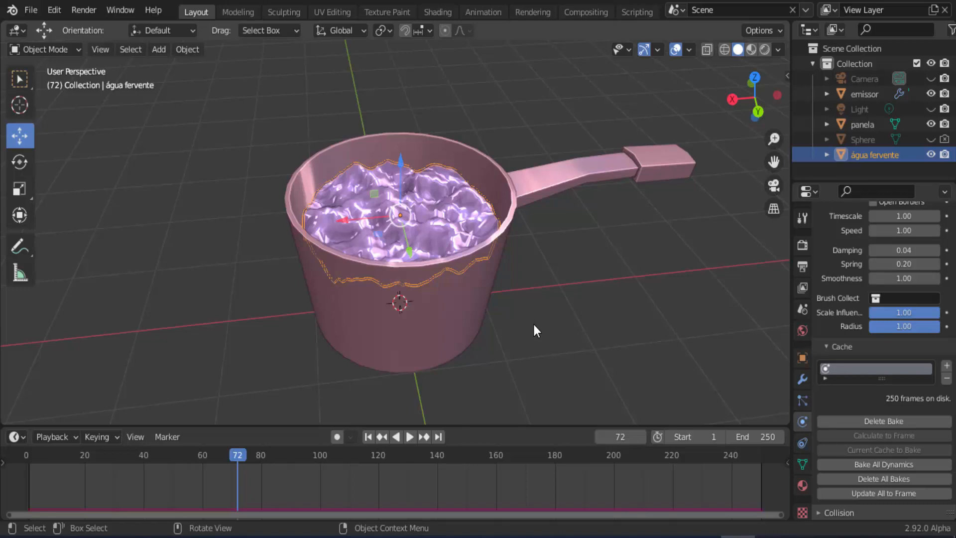